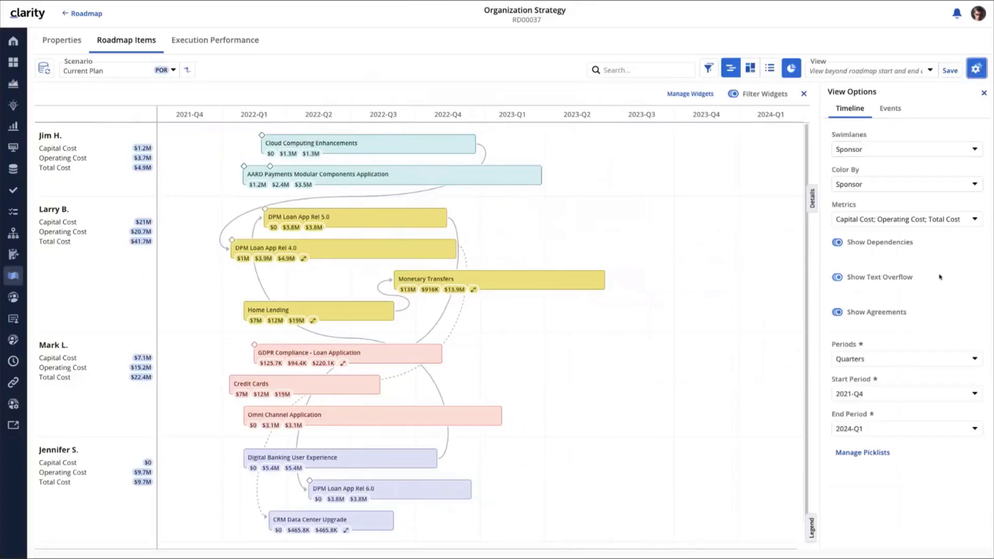
# View the details of the Cloud Computing Enhancements roadmap item, close them and return to the view options
pyautogui.click(397, 149)
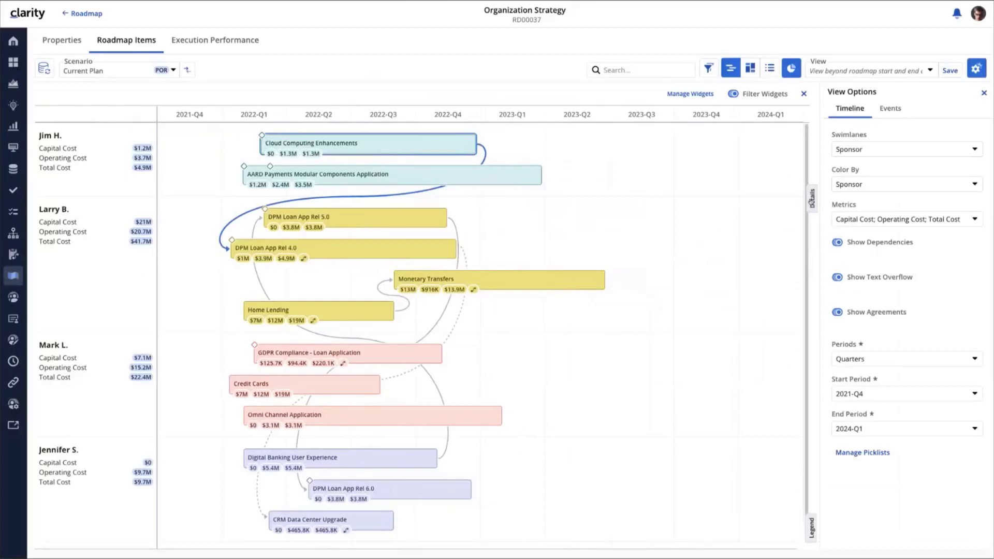
pyautogui.click(811, 200)
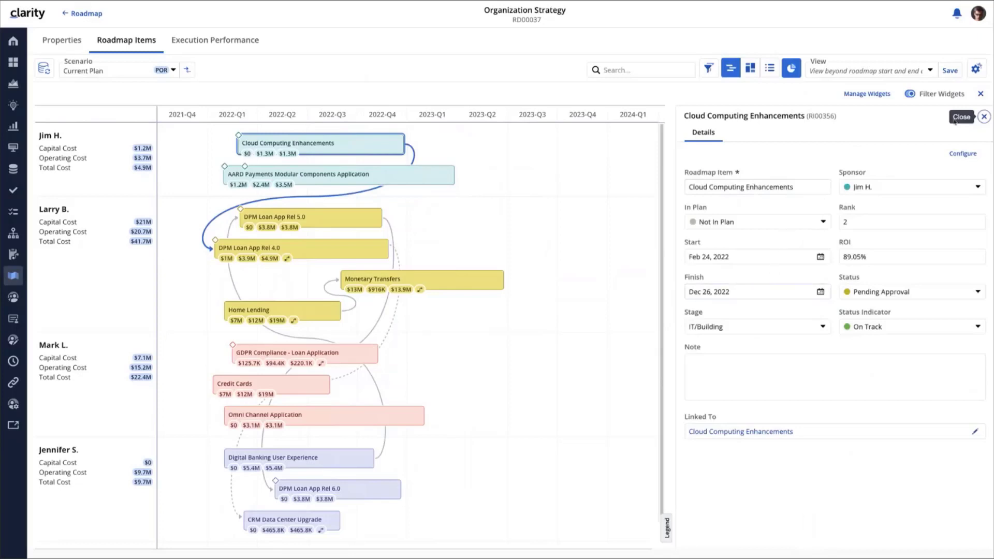
pyautogui.click(984, 116)
pyautogui.click(976, 69)
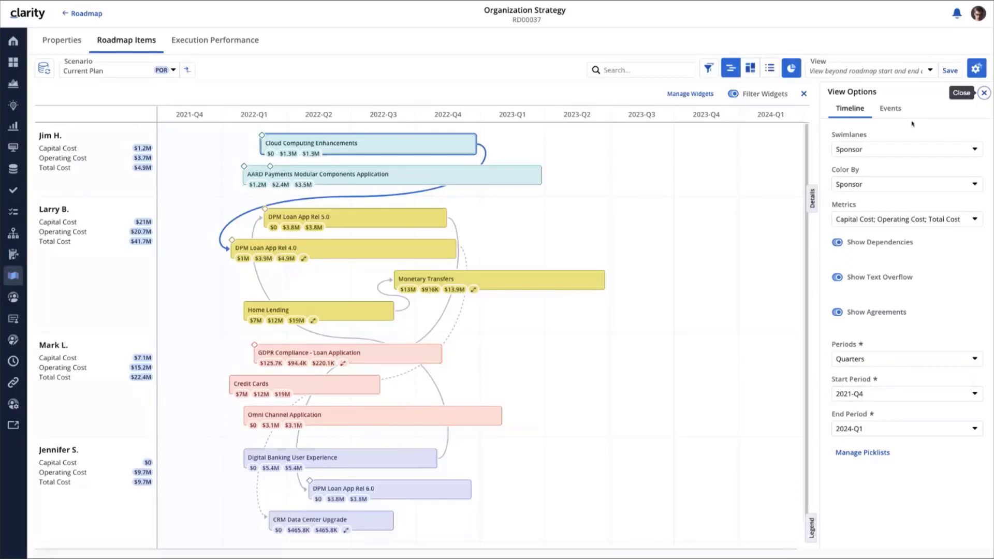
# Turn on the display of roadmap events on the timeline
pyautogui.click(889, 110)
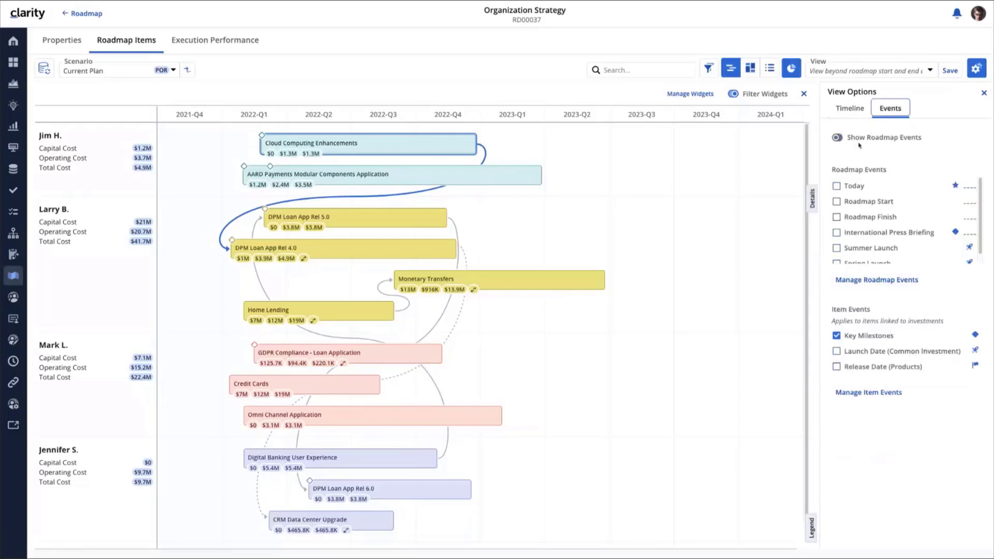
pyautogui.click(837, 137)
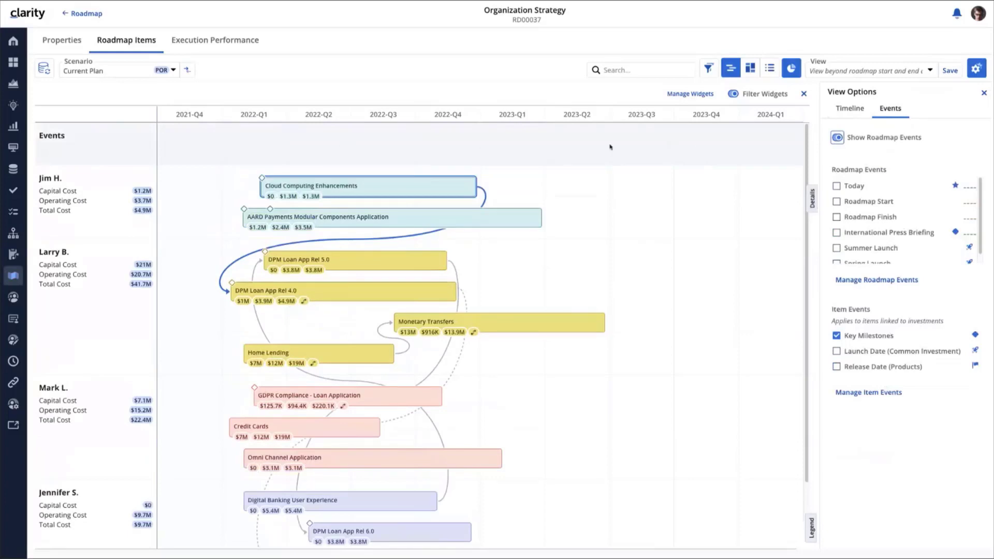
pyautogui.click(837, 139)
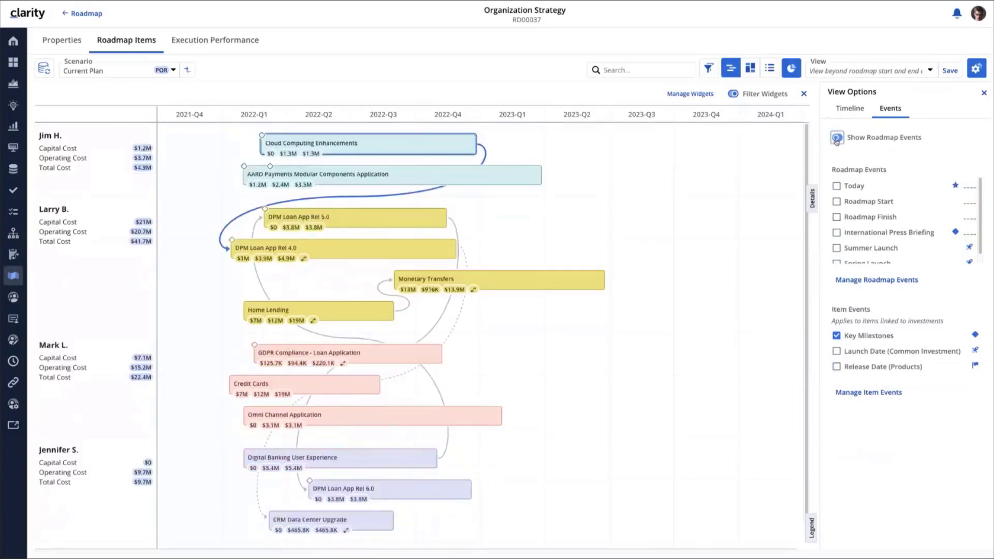
pyautogui.click(836, 139)
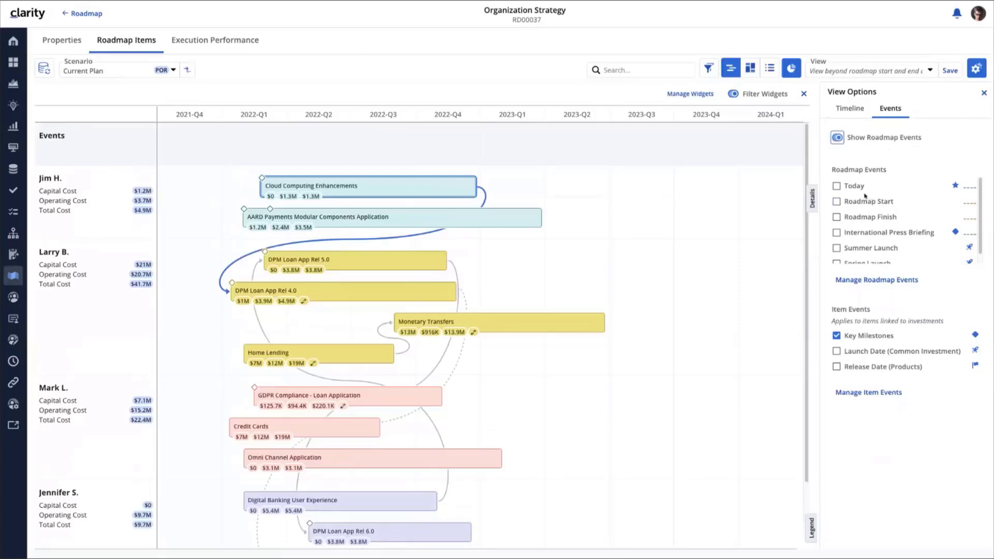
# Show the Today, Roadmap Start and Roadmap Finish events on the timeline
pyautogui.click(836, 187)
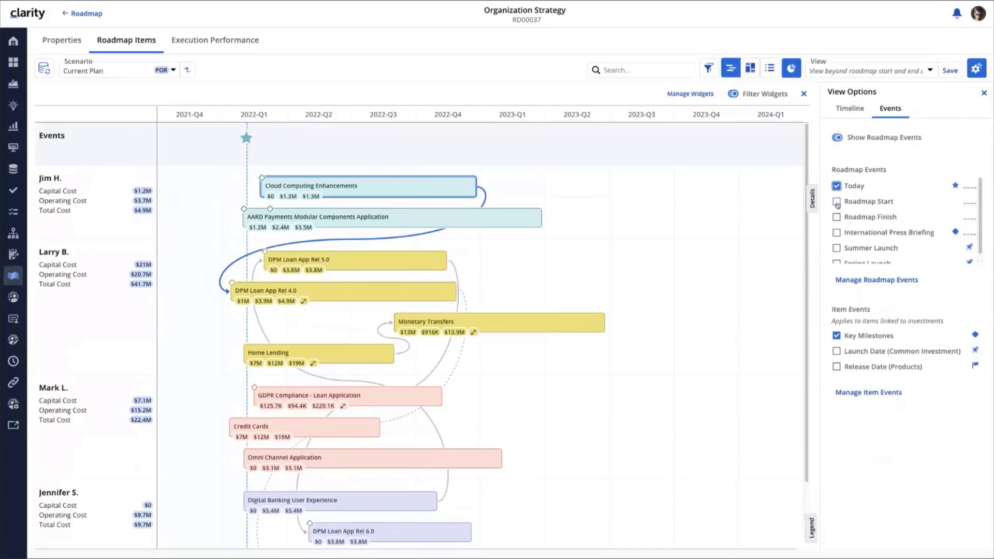
pyautogui.click(837, 202)
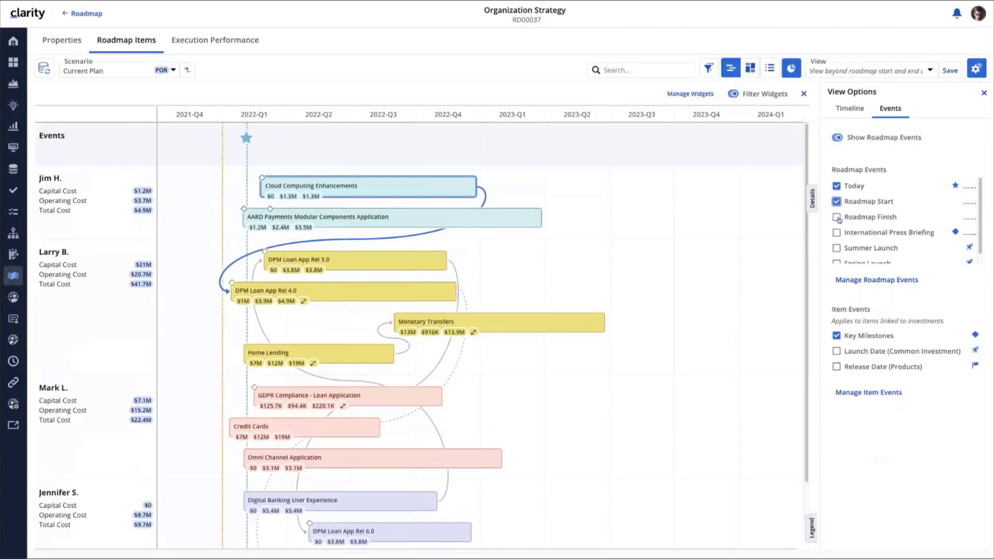
pyautogui.click(836, 218)
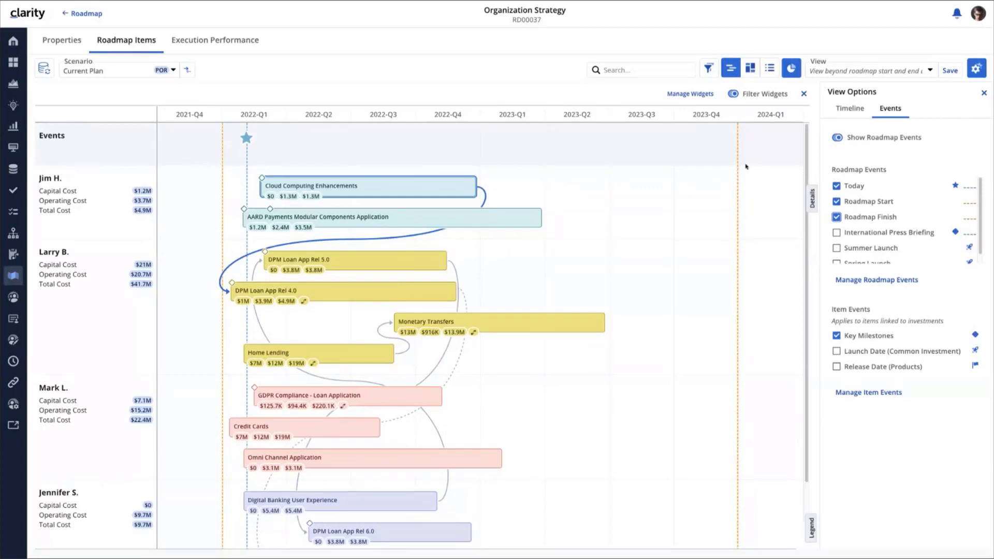
# Add the International Press Briefing, Summer Launch and Spring Launch events to the timeline display
pyautogui.click(849, 109)
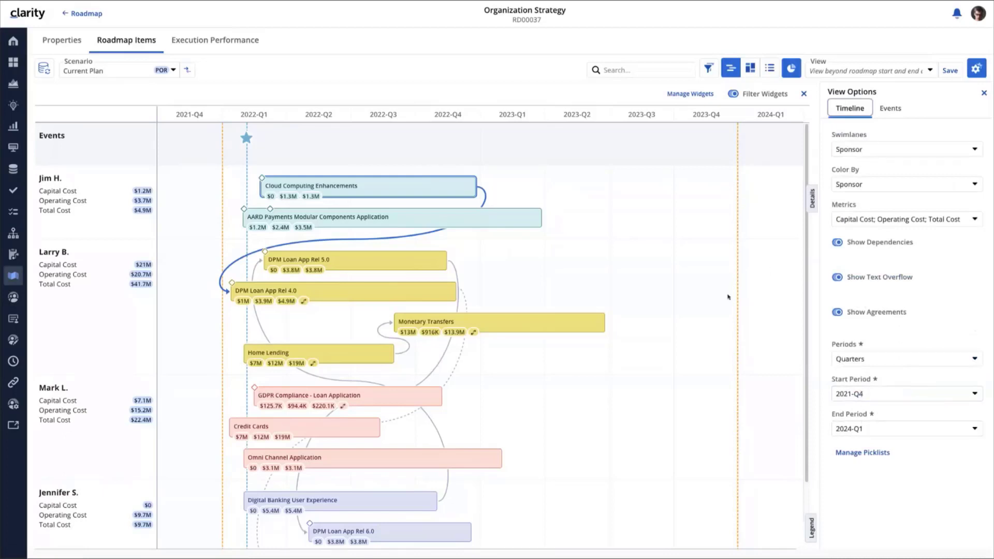
pyautogui.click(890, 109)
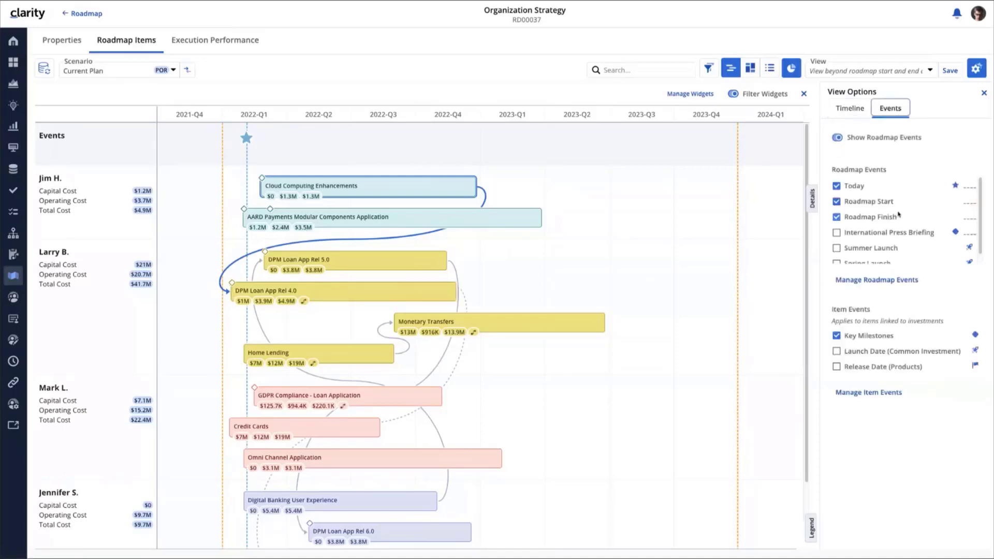
pyautogui.moveTo(980, 224); pyautogui.dragTo(979, 234)
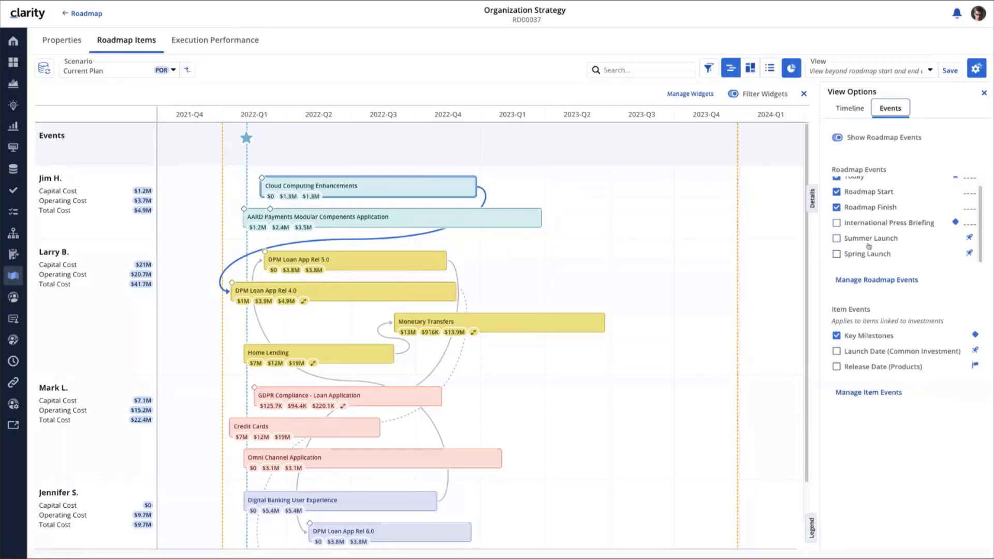
pyautogui.click(836, 223)
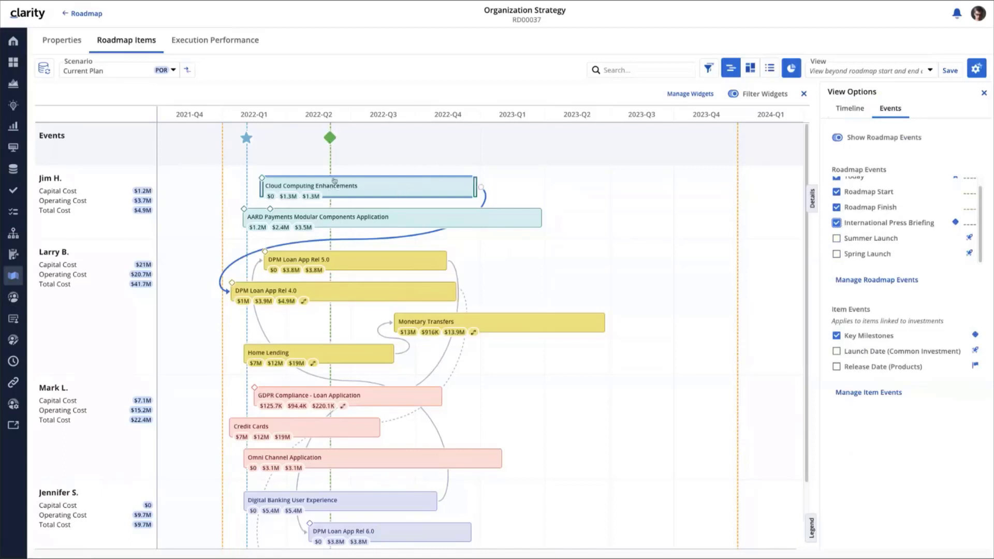
pyautogui.moveTo(332, 139)
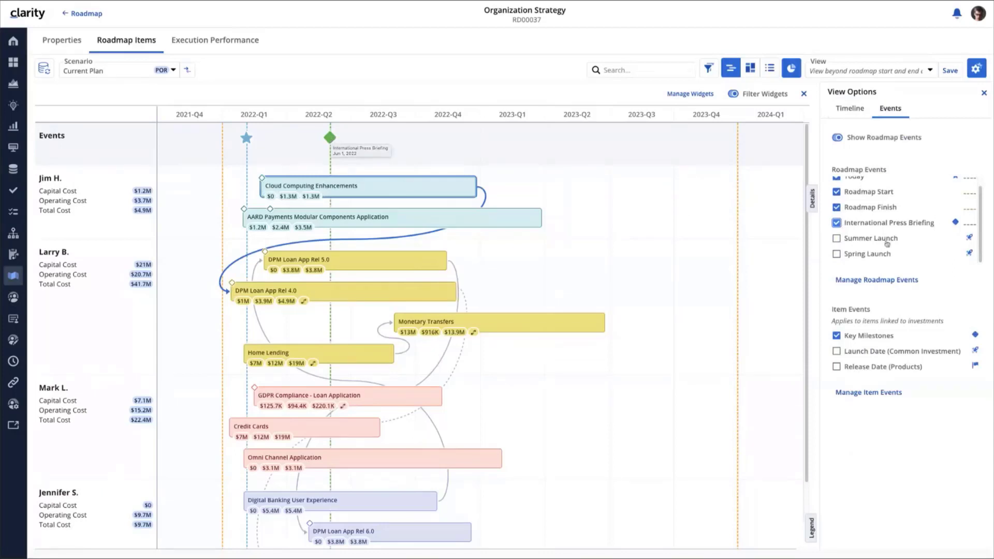
pyautogui.click(836, 238)
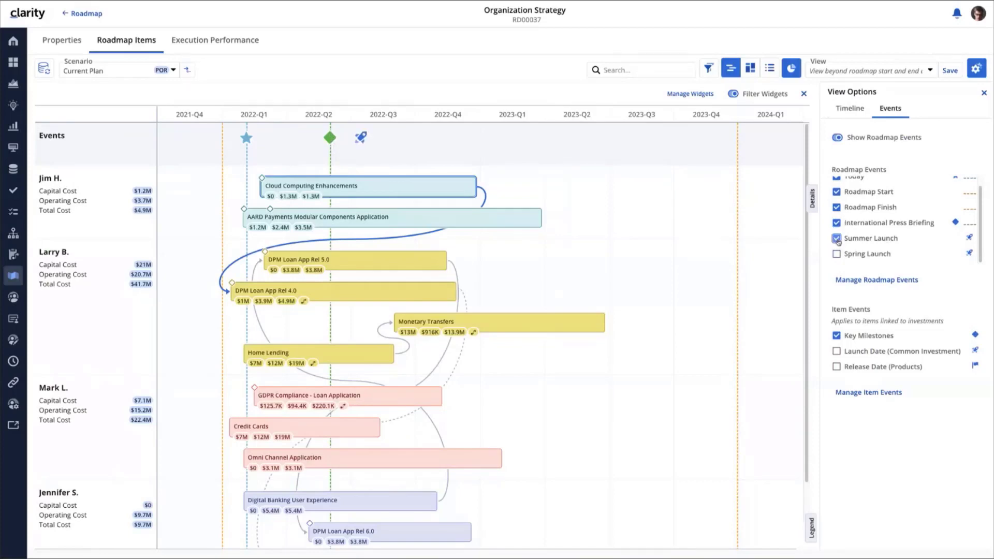
pyautogui.click(836, 255)
pyautogui.moveTo(512, 139)
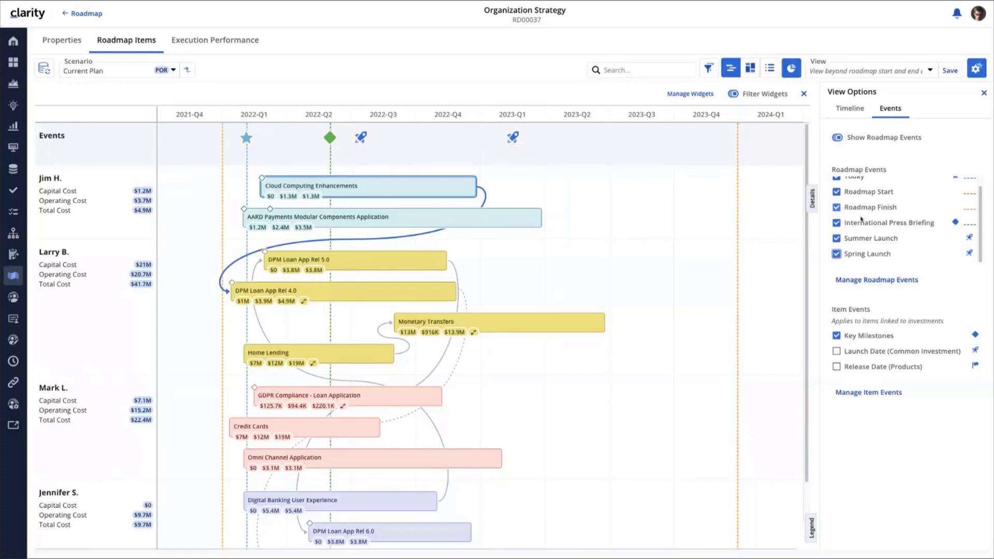
# Open the roadmap events list and check the image choices for Roadmap Start, keeping None
pyautogui.click(862, 280)
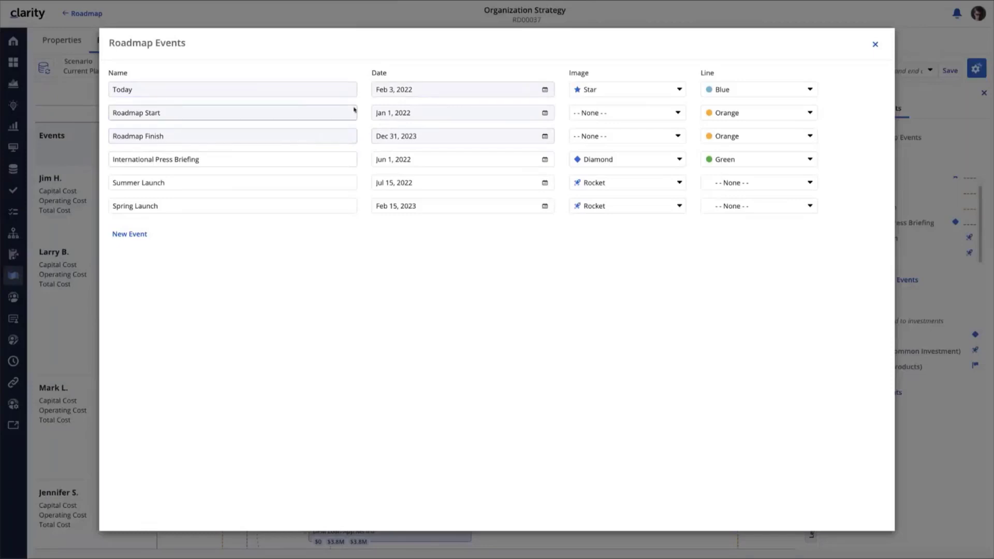
pyautogui.click(604, 114)
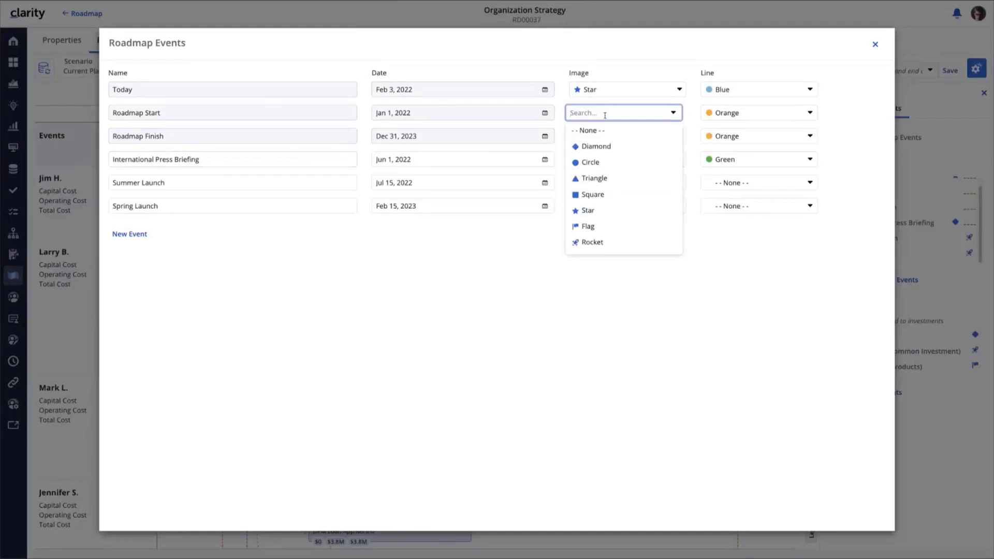
pyautogui.click(613, 131)
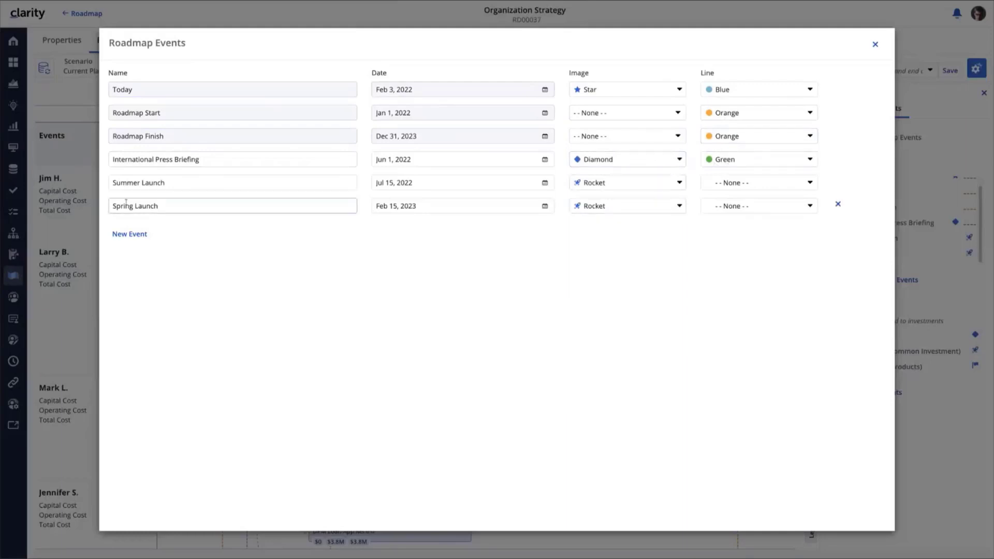
# Set the line colour of the Spring Launch event to Pink and close the roadmap events list
pyautogui.click(766, 207)
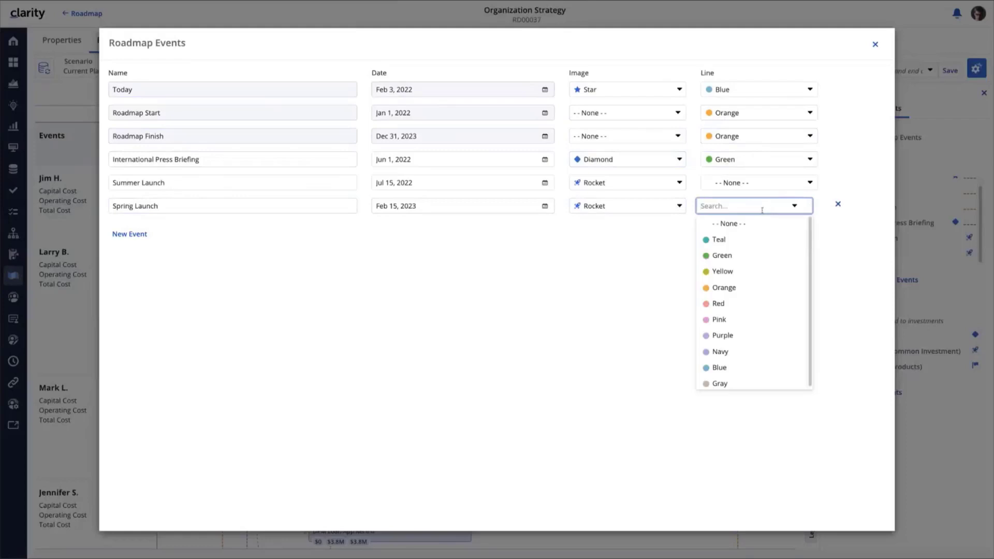
pyautogui.click(720, 320)
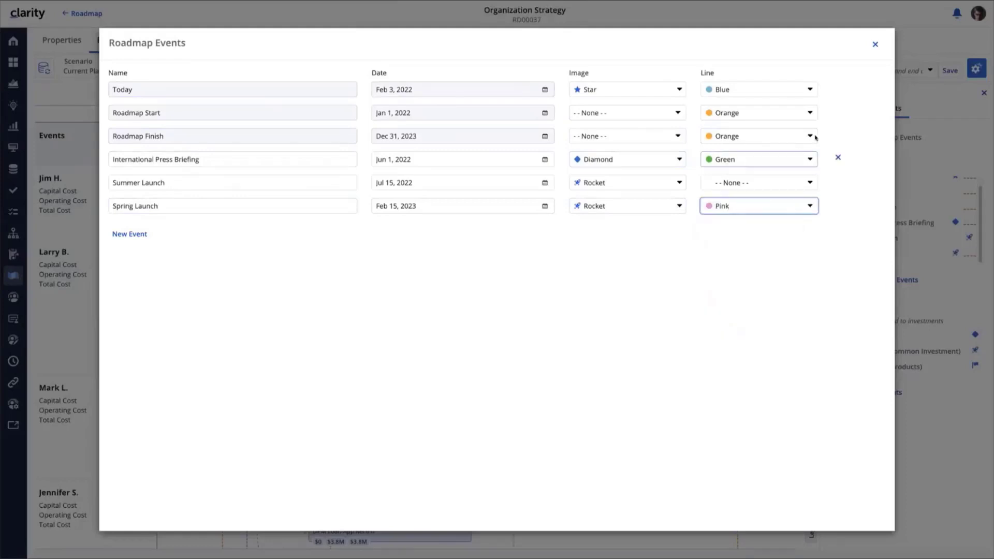
pyautogui.click(875, 44)
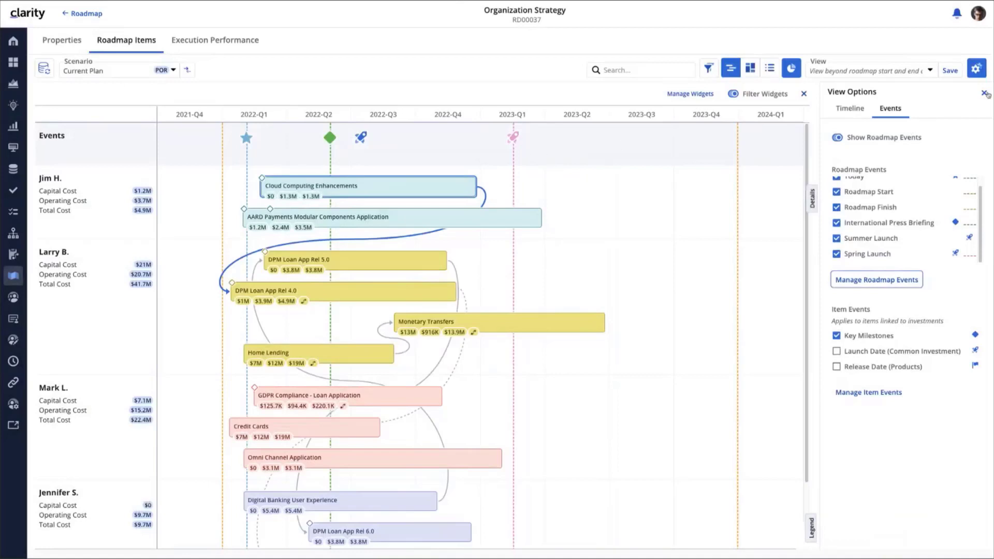
# Reopen the roadmap events list and set the Spring Launch event's line to None
pyautogui.click(879, 280)
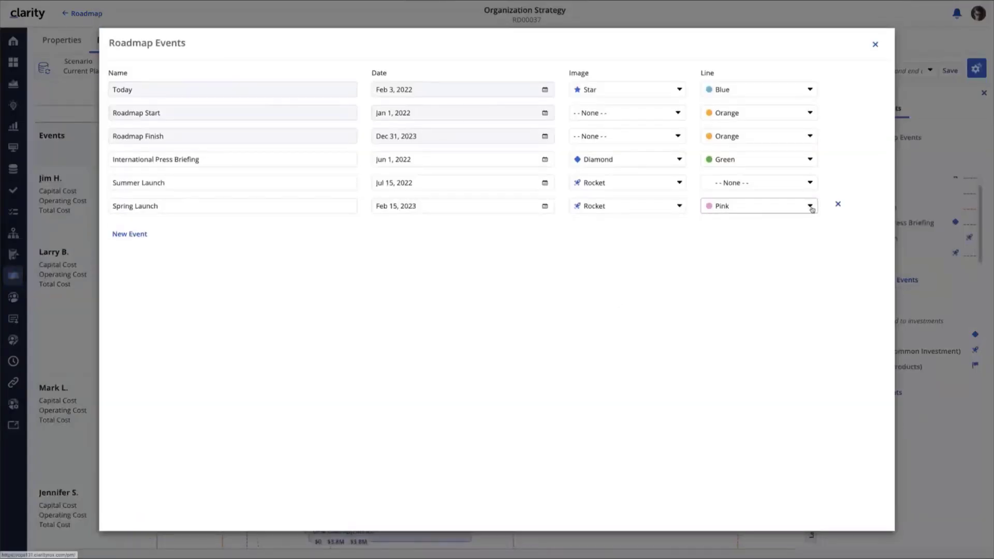
pyautogui.click(810, 207)
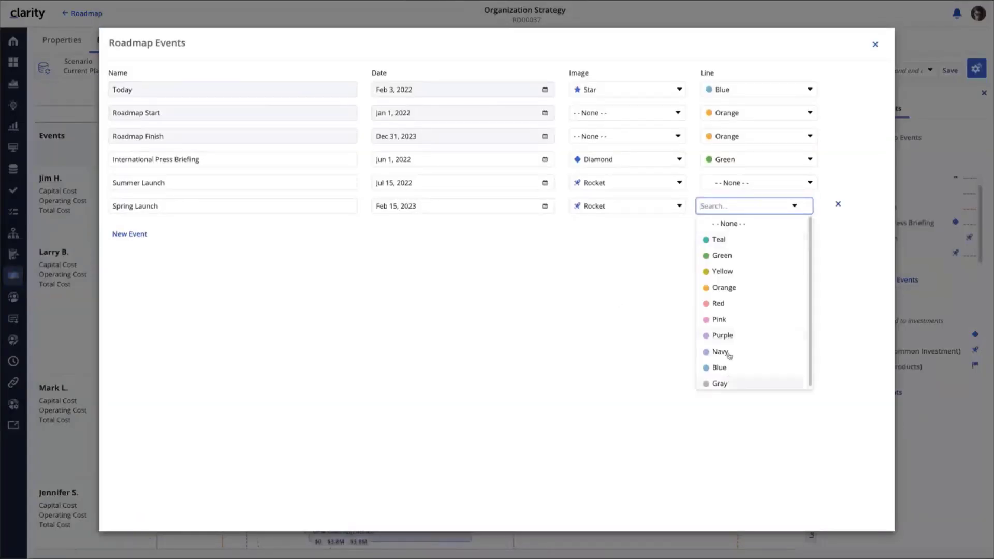
pyautogui.click(728, 224)
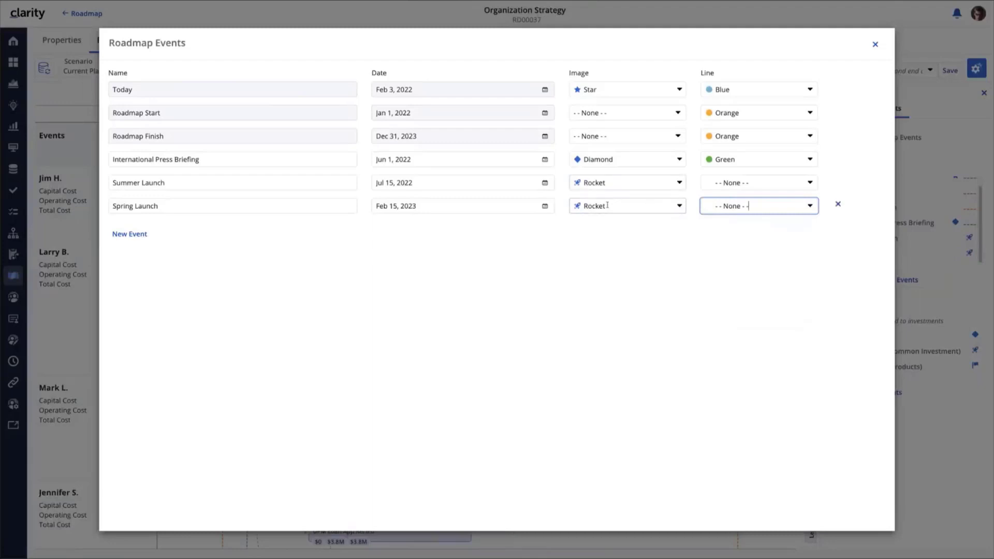
# Add a new roadmap event with its default name, no image and no line, and close the events list
pyautogui.click(125, 236)
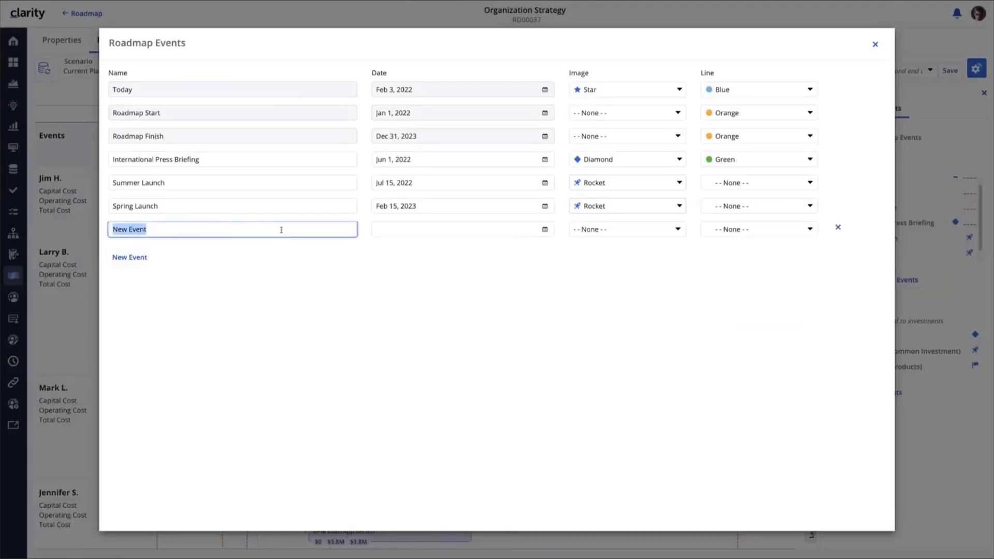
pyautogui.click(642, 233)
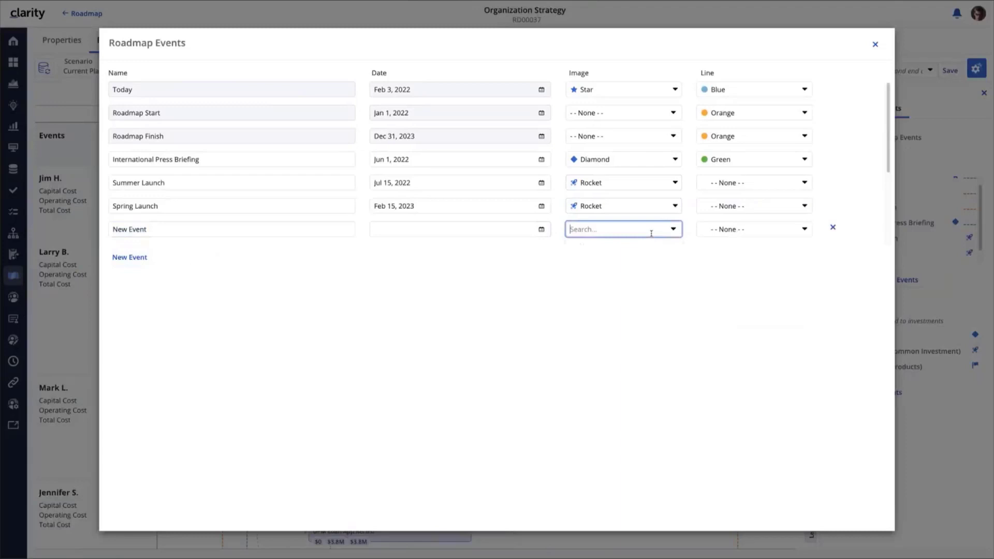
pyautogui.click(734, 230)
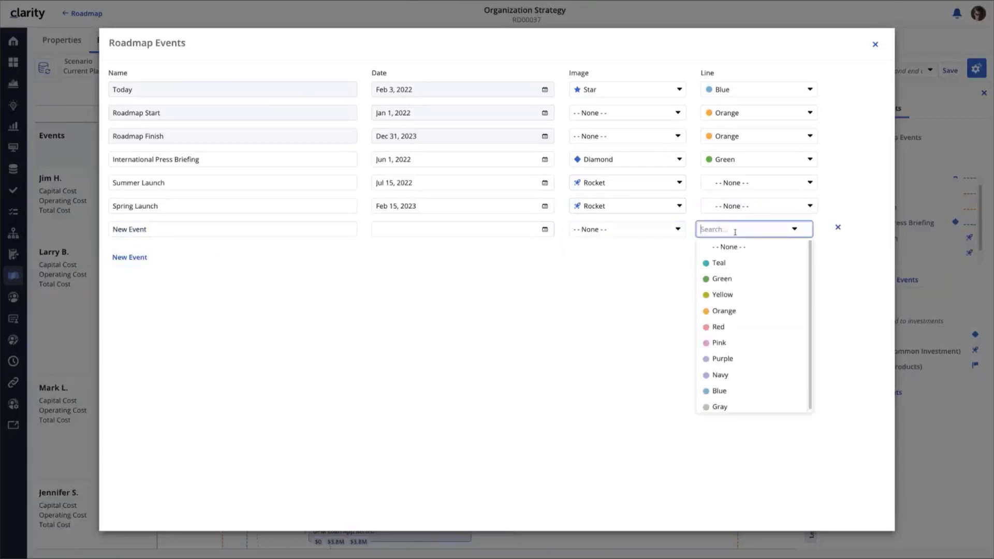
pyautogui.click(657, 260)
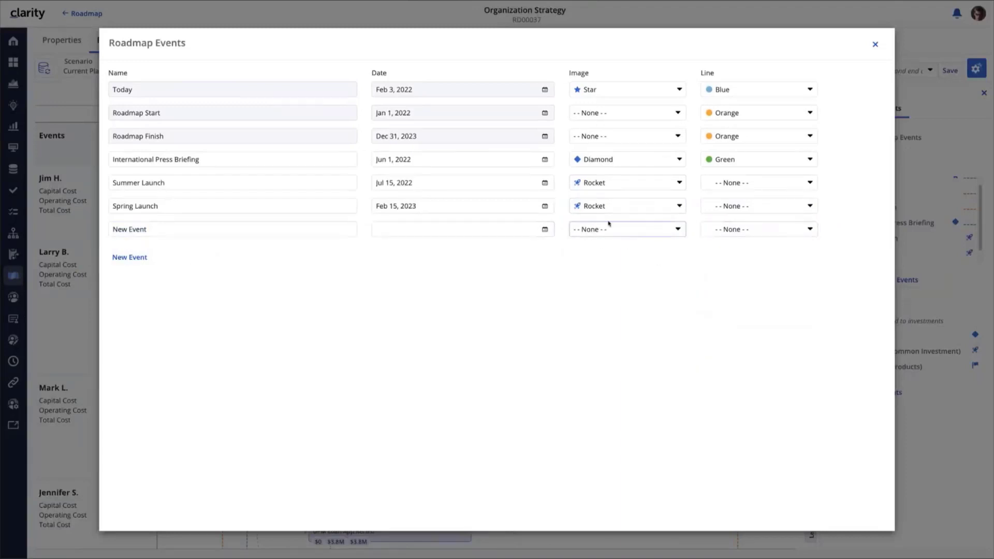
pyautogui.click(702, 232)
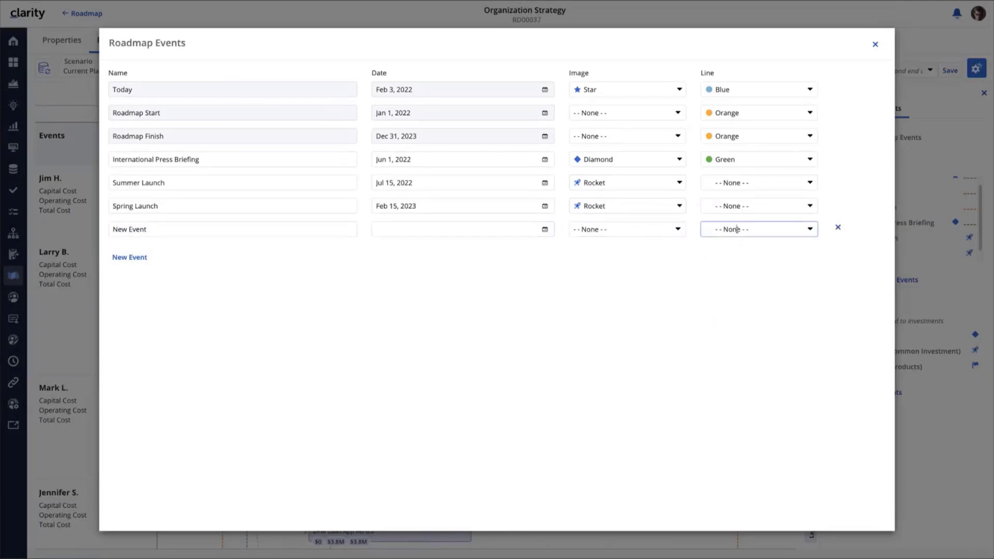
pyautogui.click(590, 288)
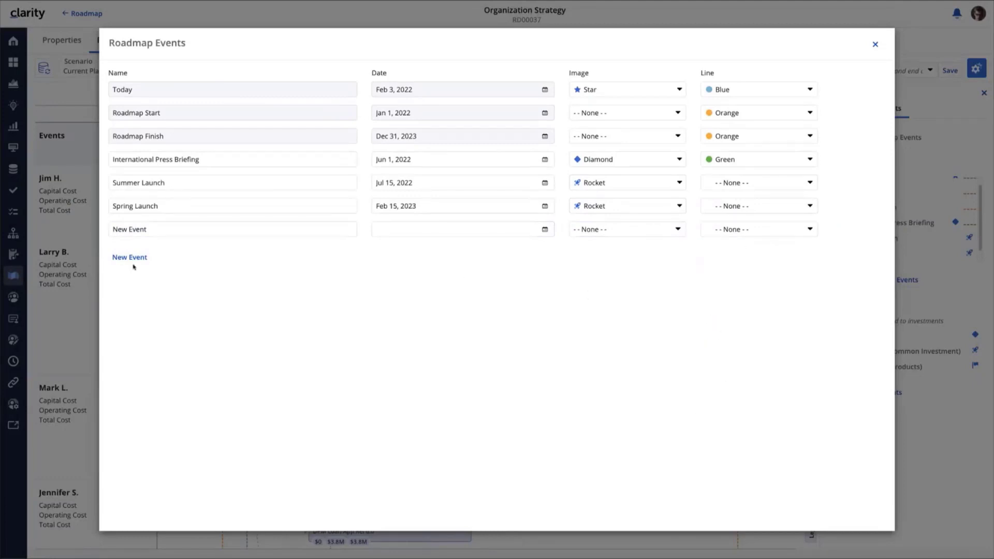
pyautogui.click(874, 45)
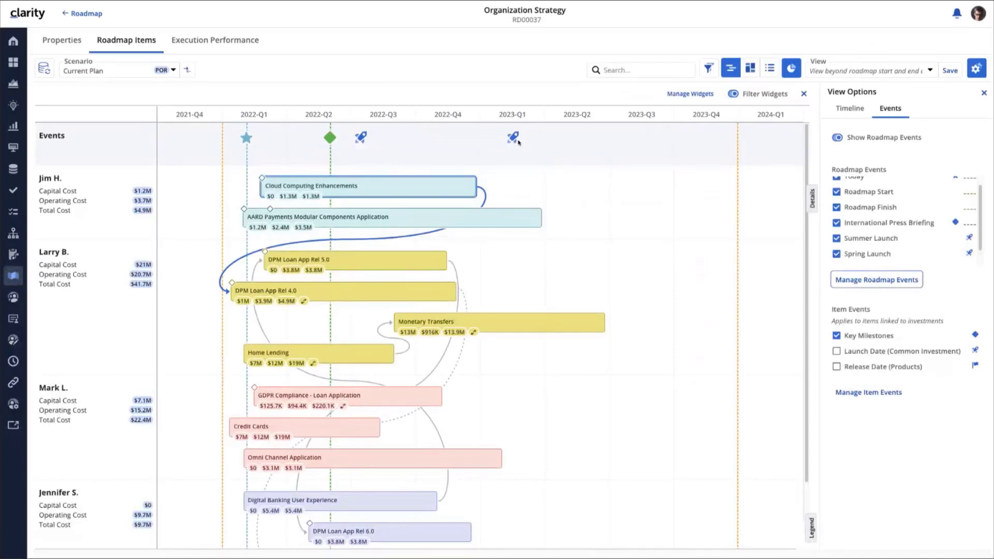
# Switch the roadmap items from the timeline to the Grid layout
pyautogui.moveTo(516, 142)
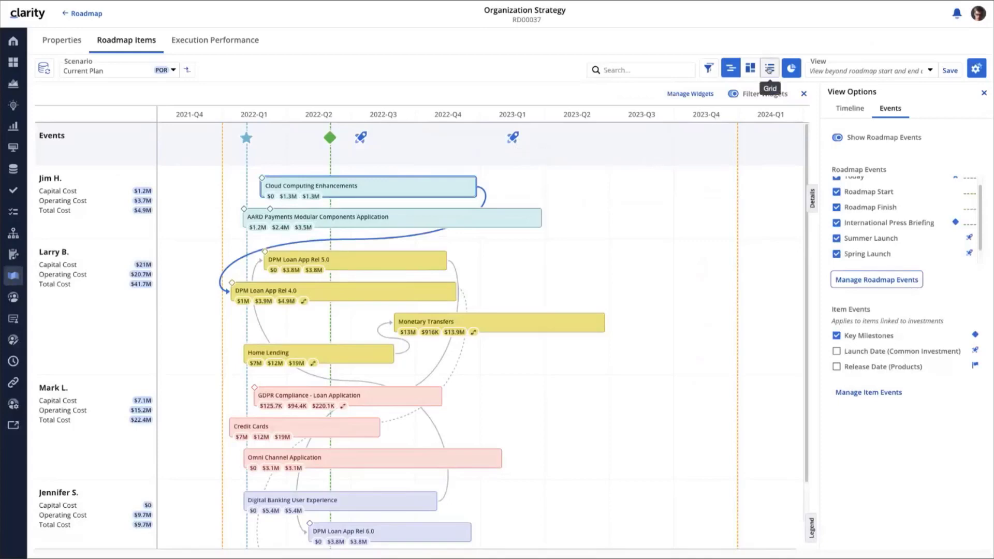
pyautogui.click(769, 69)
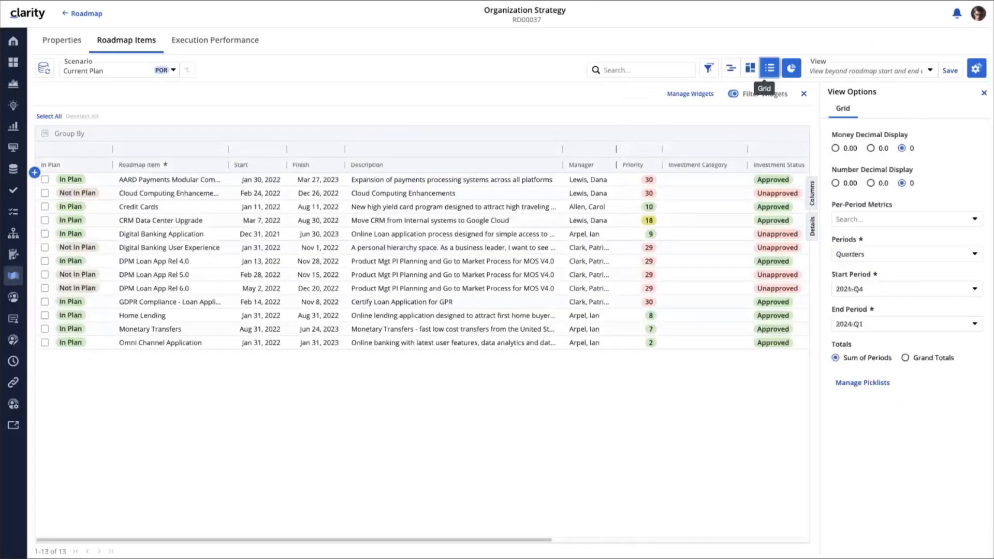
# Close the view options, add the Capital Cost widget from the widget library and load the saved Targets view
pyautogui.click(983, 93)
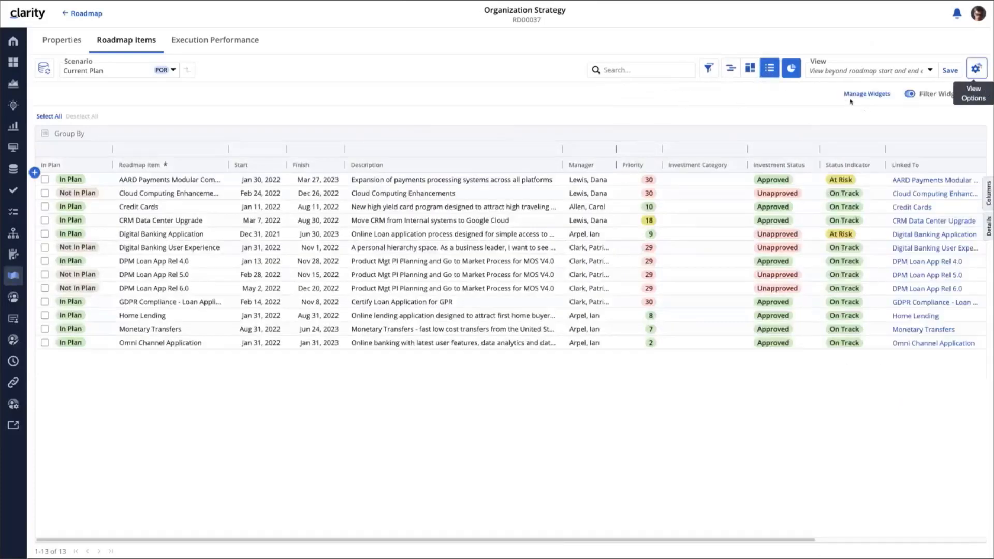
pyautogui.click(870, 94)
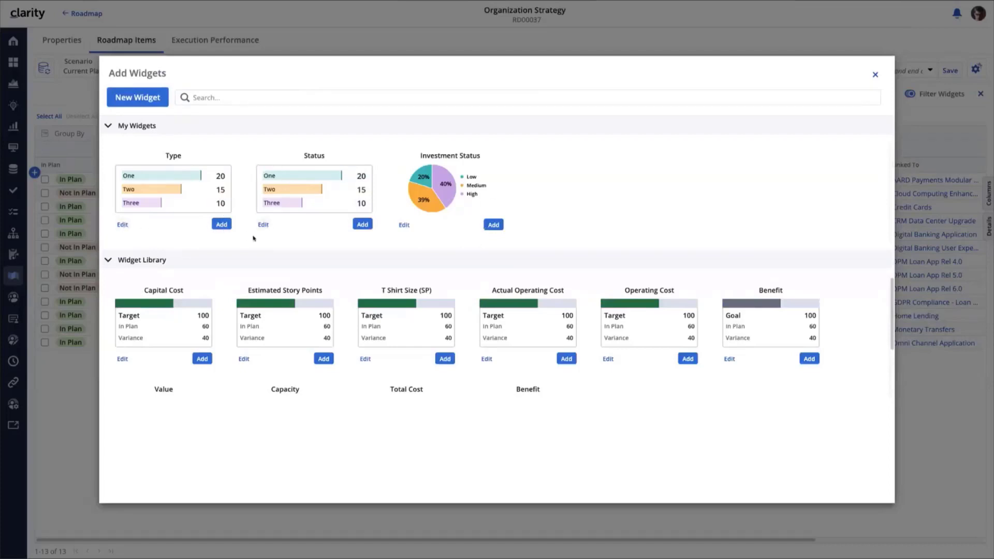
pyautogui.click(201, 359)
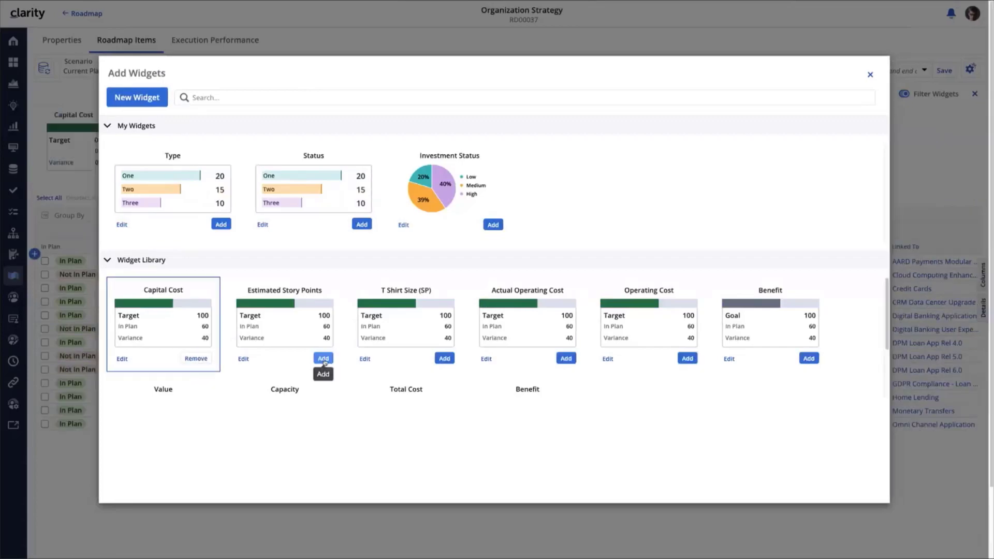
pyautogui.click(875, 76)
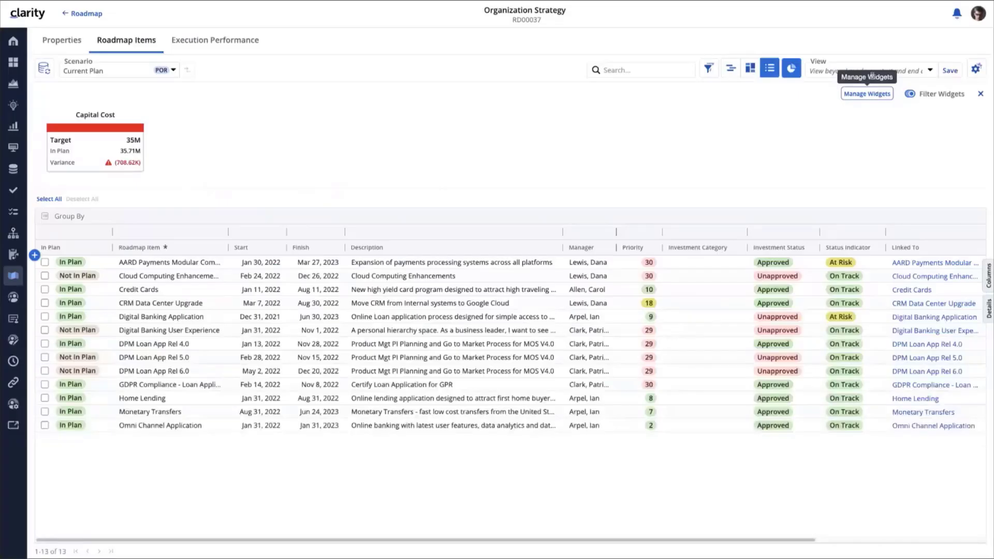
pyautogui.click(874, 72)
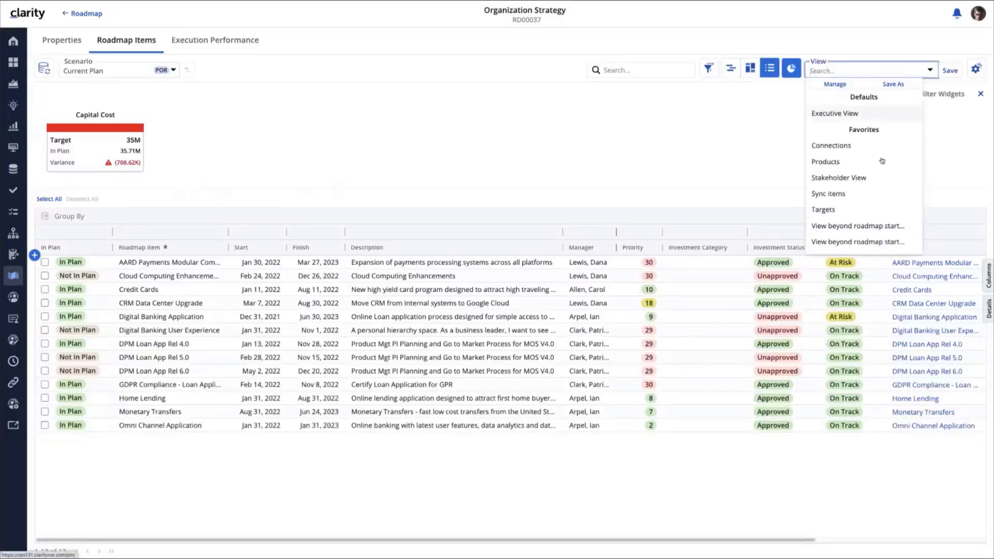
pyautogui.click(869, 214)
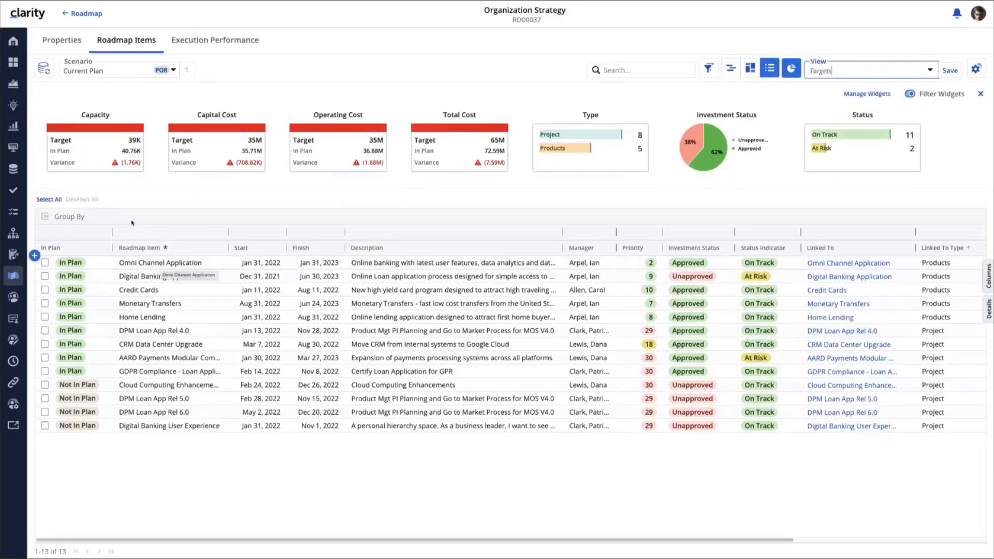
# Set the In Plan value of the DPM Loan App Rel 4.0 roadmap item to Not In Plan
pyautogui.click(70, 330)
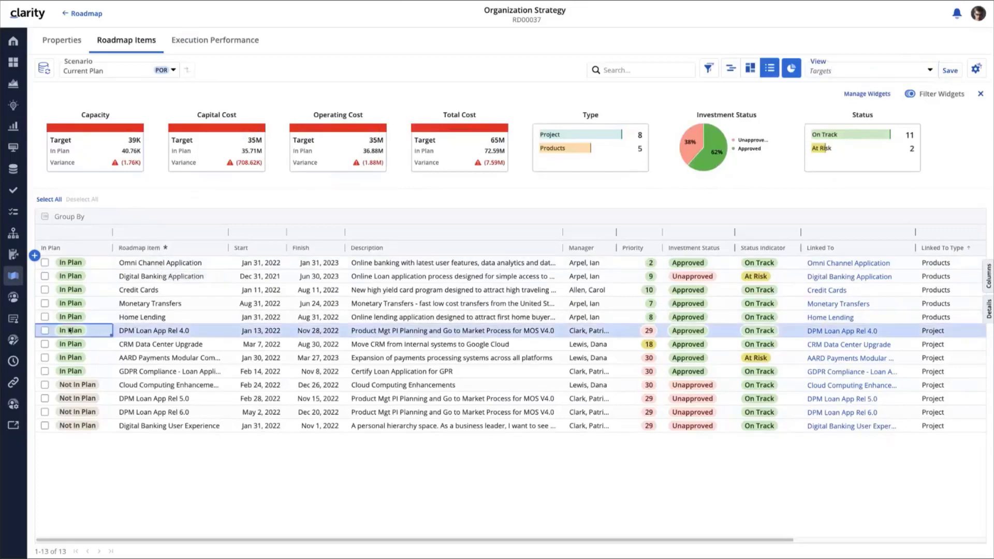
pyautogui.click(70, 330)
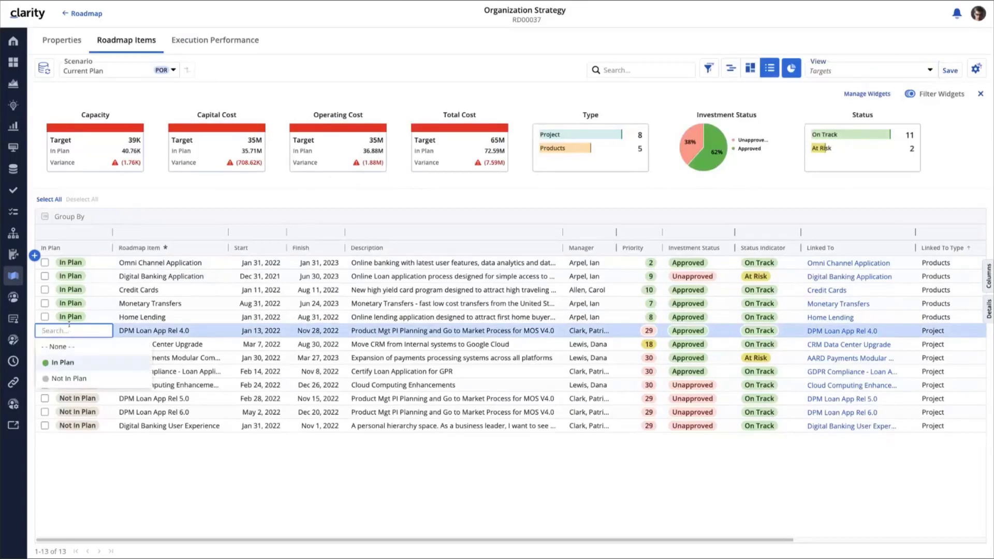
pyautogui.click(69, 379)
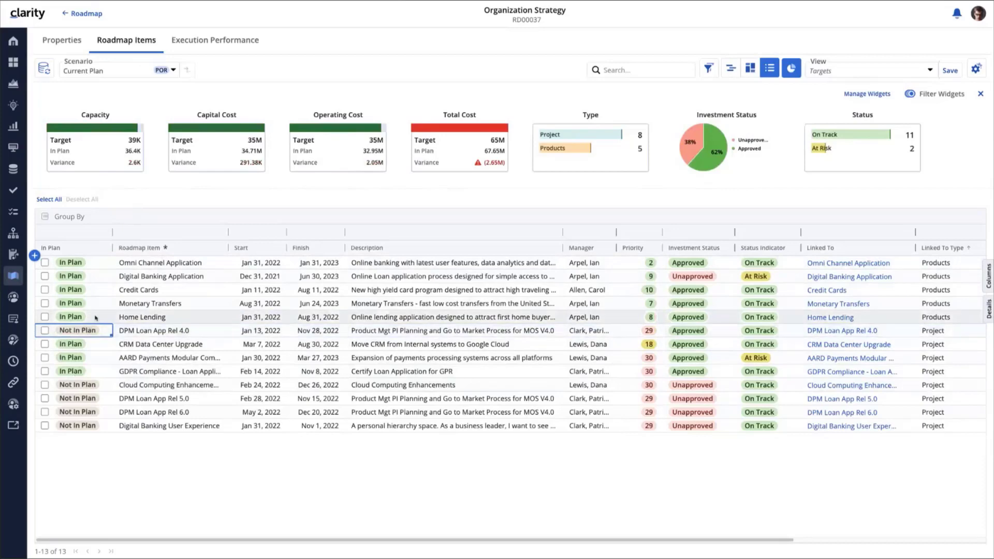
# Set the target of the Capacity widget to 3500
pyautogui.click(76, 141)
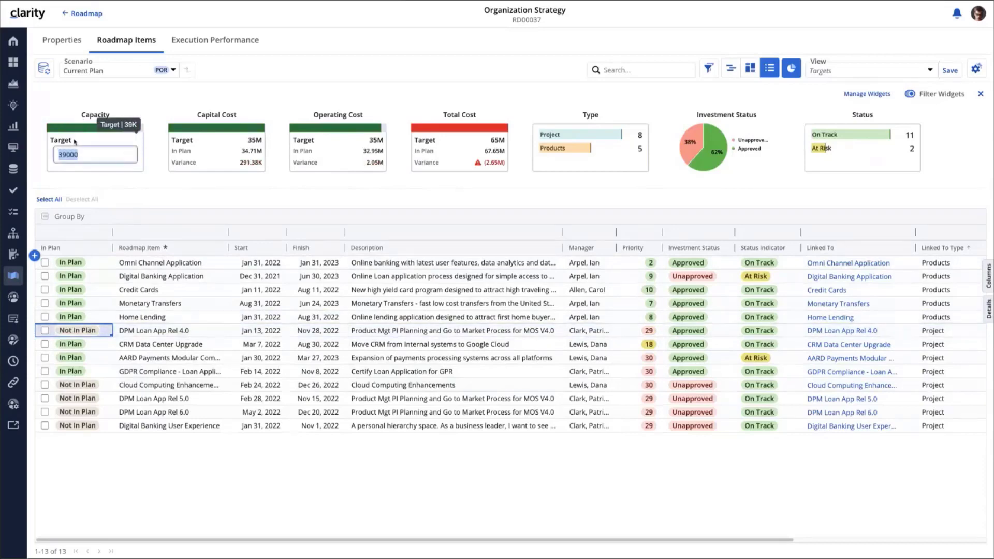
pyautogui.click(74, 178)
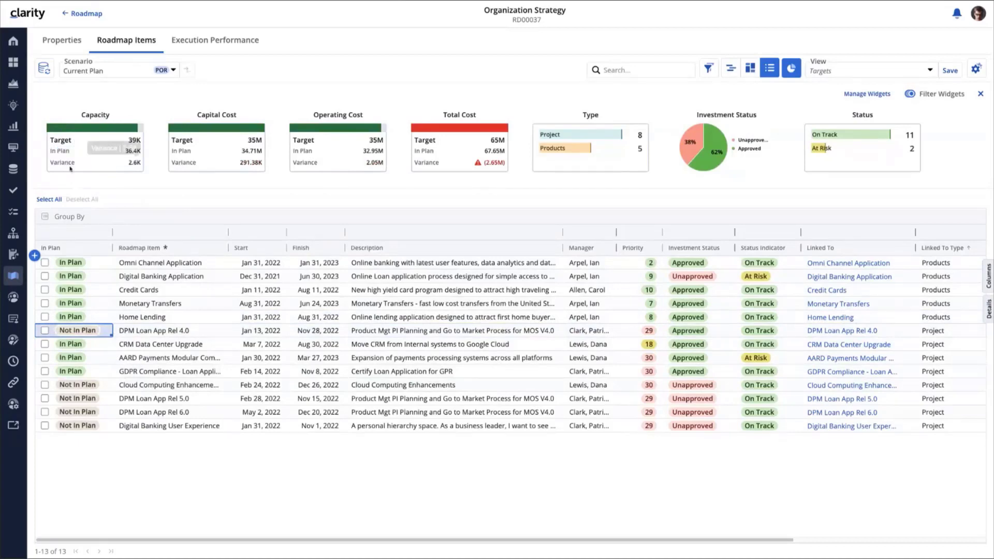
pyautogui.click(74, 141)
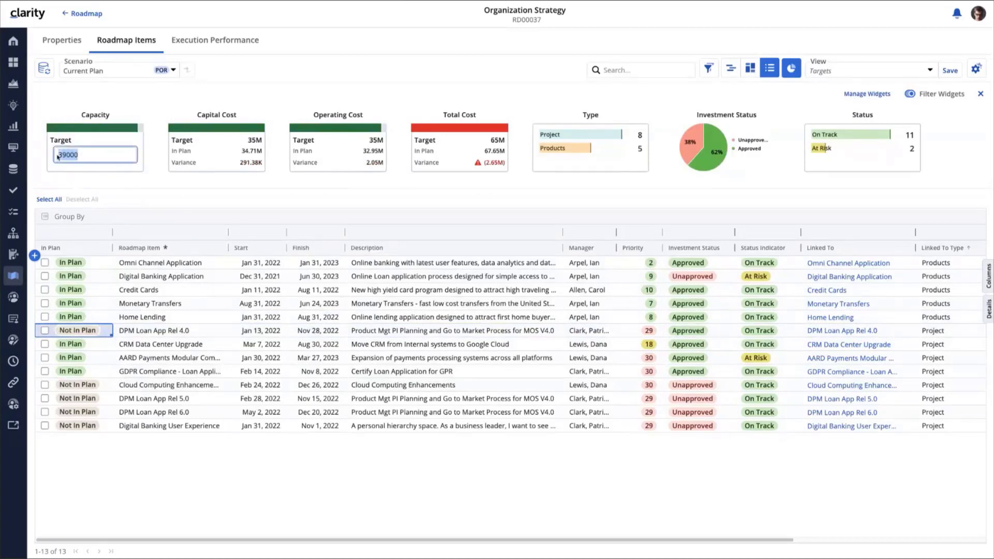
pyautogui.write('3500')
pyautogui.press('Return')
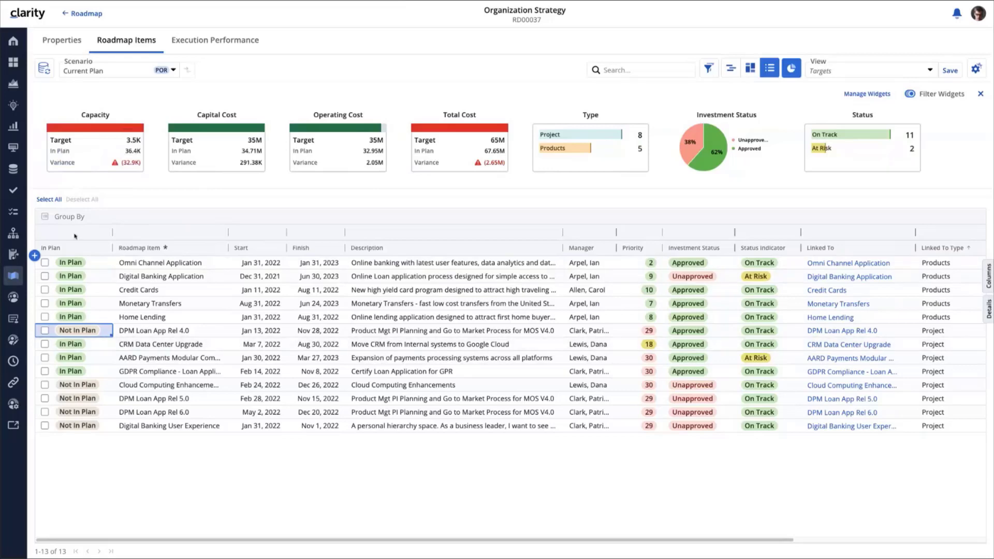
pyautogui.moveTo(76, 140)
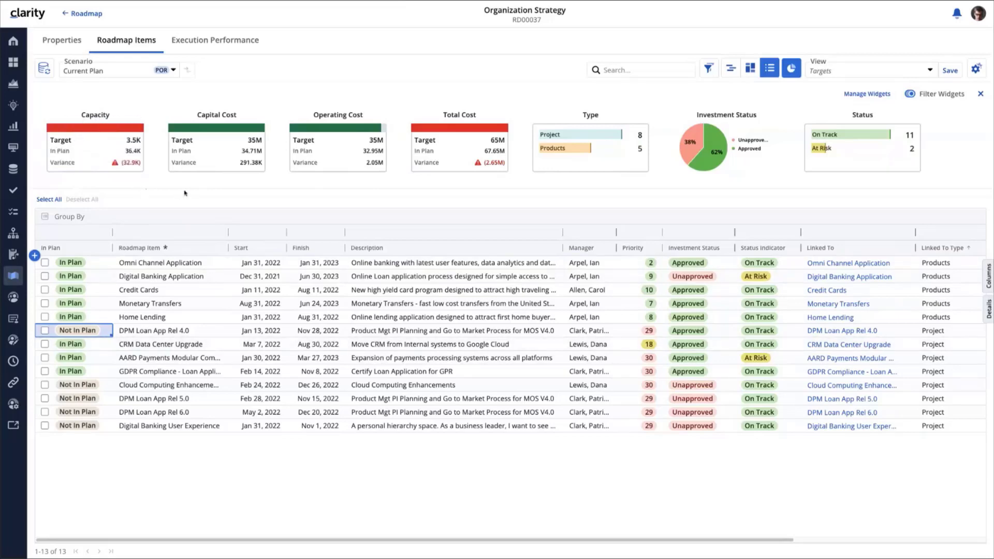
# Examine which widgets from My Widgets and the Widget Library are used in the Targets view, and close the widget manager
pyautogui.click(862, 94)
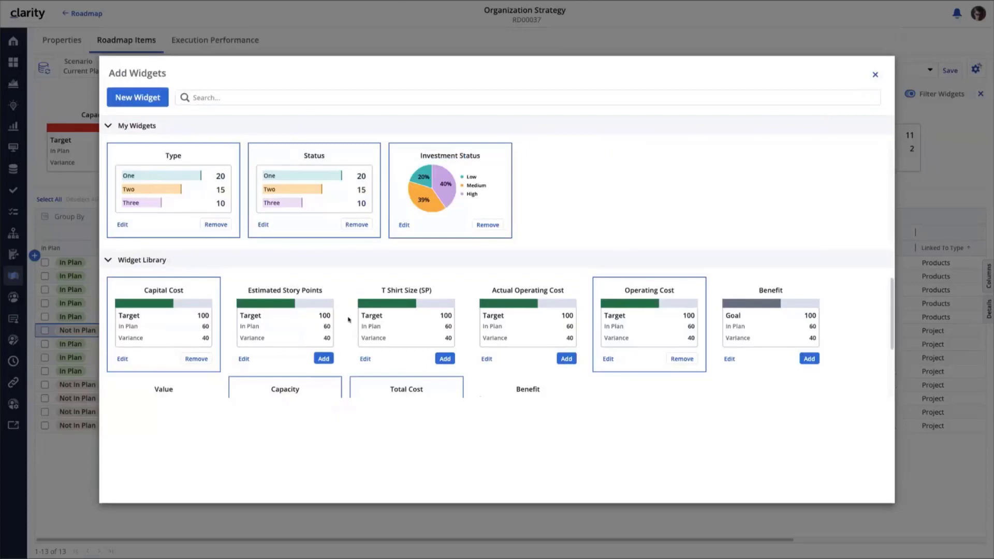
pyautogui.scroll(-2, 354, 317)
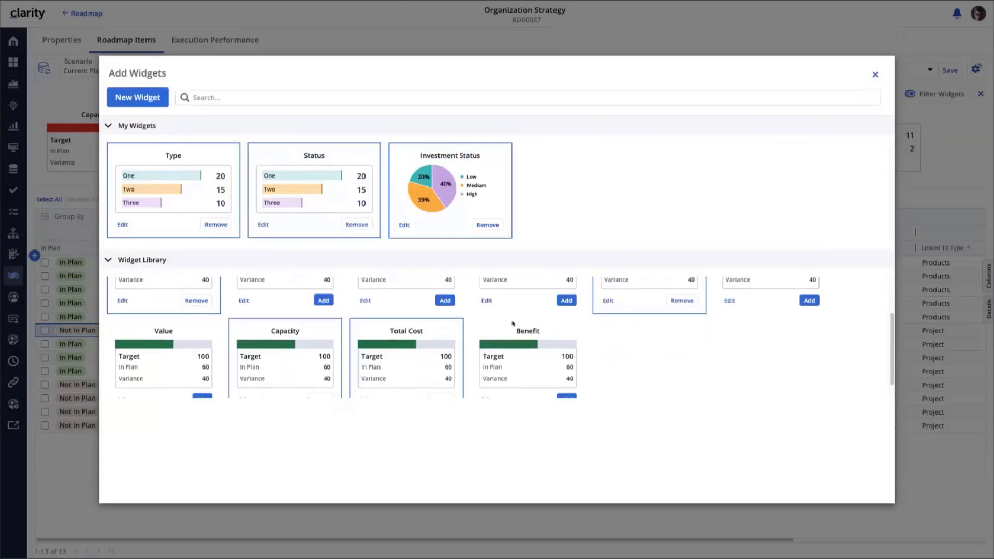
pyautogui.scroll(2, 425, 364)
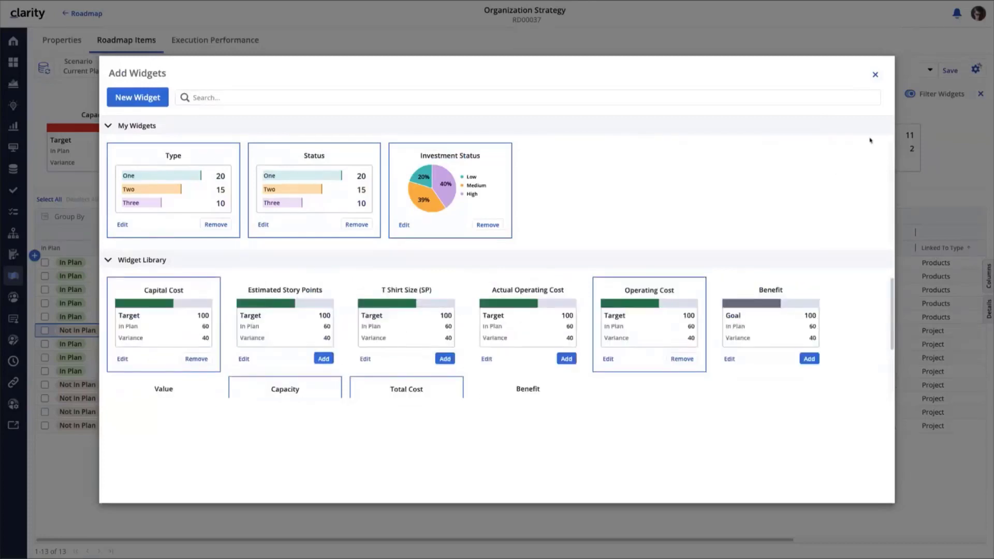
pyautogui.click(875, 76)
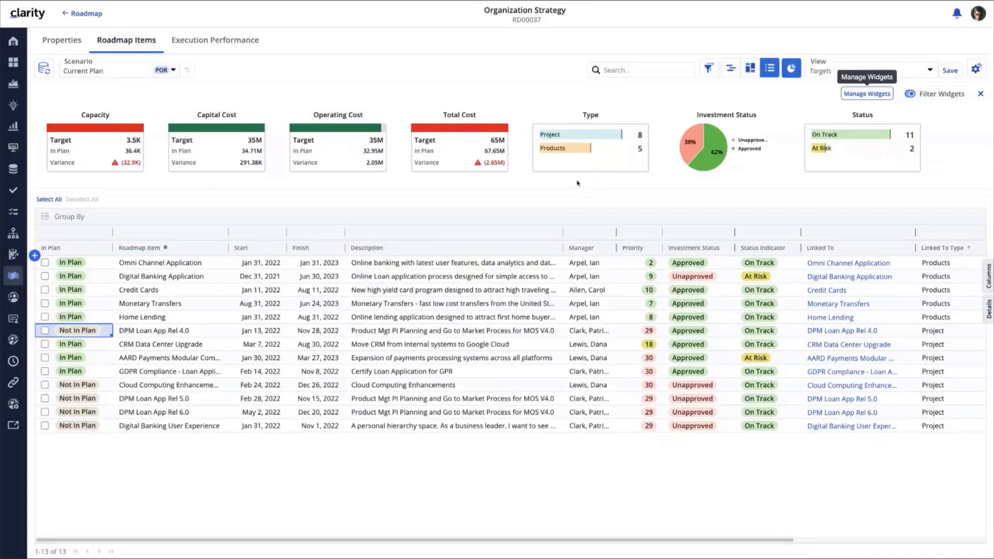
pyautogui.click(874, 97)
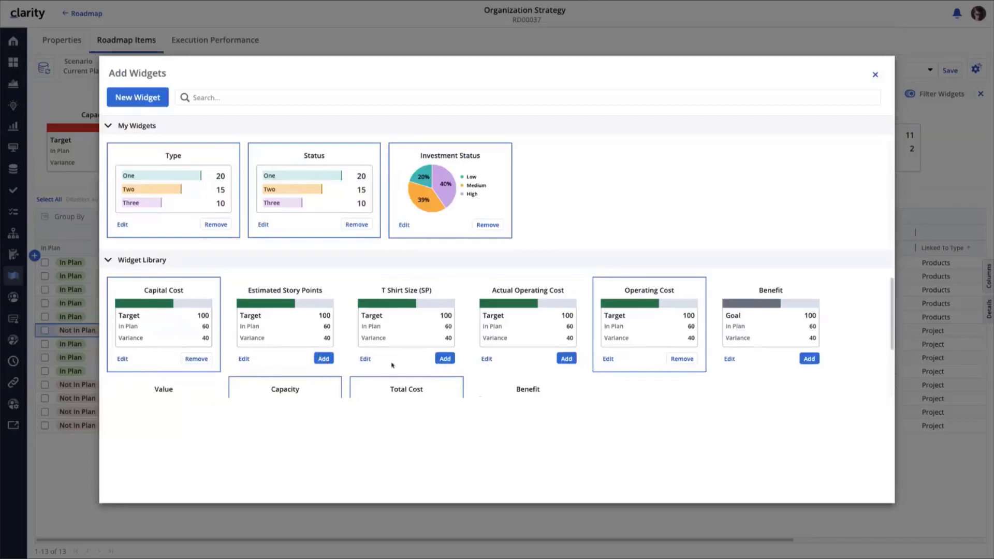
pyautogui.scroll(-2, 383, 359)
pyautogui.scroll(2, 381, 358)
pyautogui.click(874, 75)
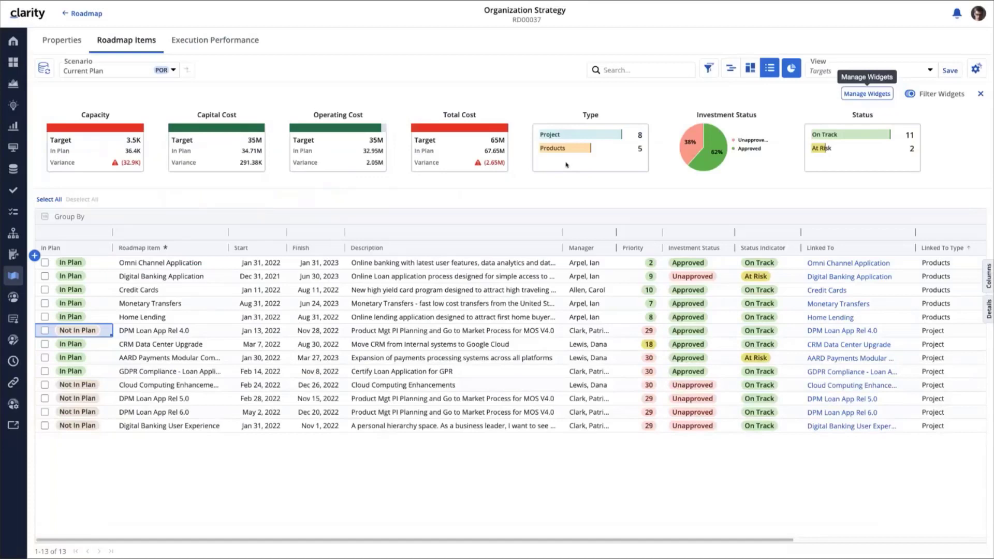
# Switch the roadmap items to the Timeline layout and turn on Show Roadmap Events
pyautogui.click(731, 68)
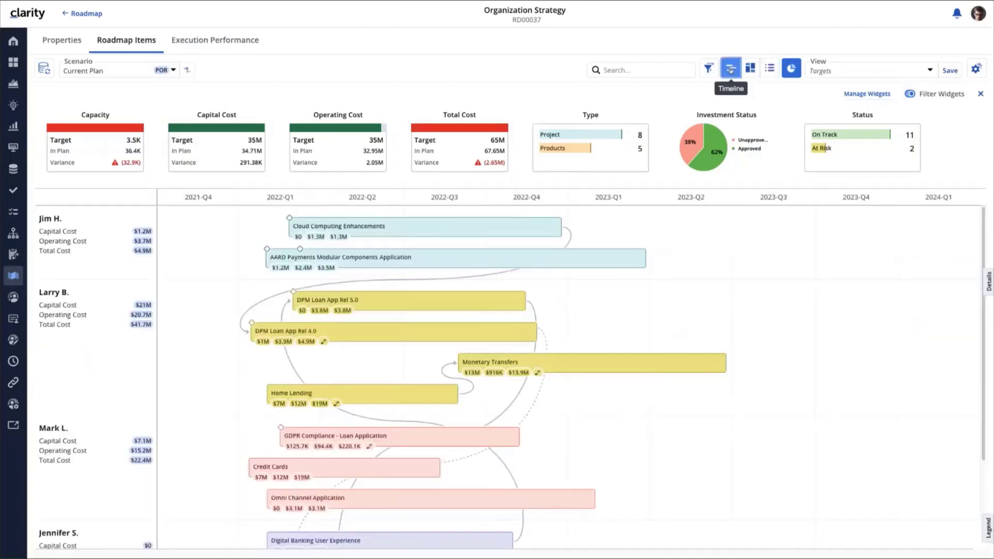
pyautogui.click(976, 69)
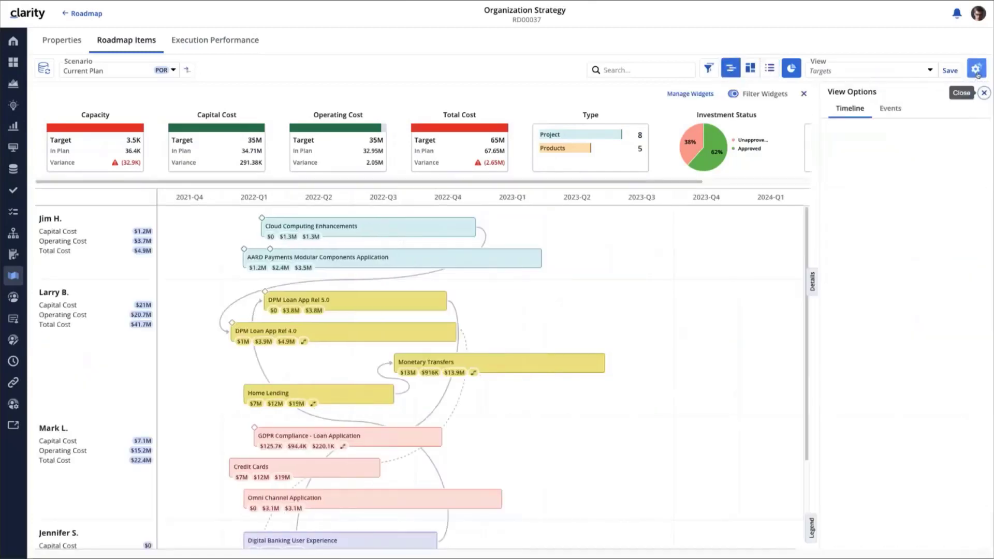
pyautogui.click(899, 108)
pyautogui.click(837, 138)
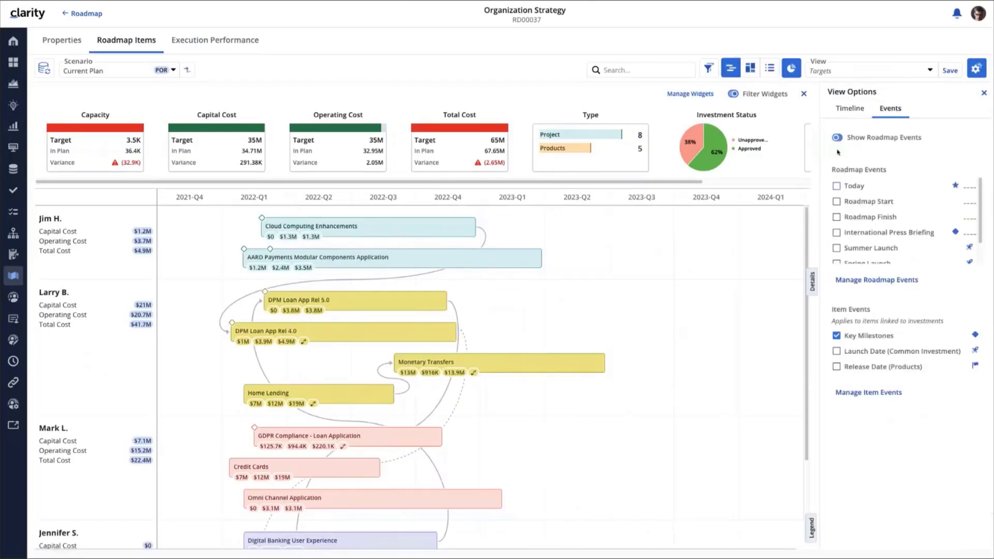
# Display the Today, Roadmap Start, Roadmap Finish, International Press Briefing, Summer Launch and Spring Launch events on the timeline and close the view options
pyautogui.click(836, 186)
pyautogui.click(835, 202)
pyautogui.click(836, 217)
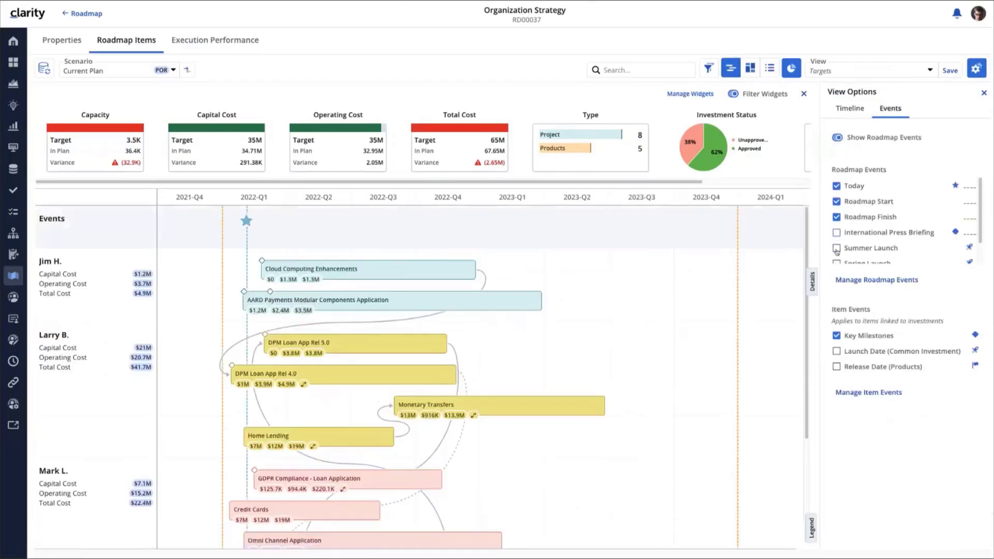
pyautogui.click(836, 233)
pyautogui.click(858, 250)
pyautogui.scroll(-1, 859, 251)
pyautogui.click(837, 238)
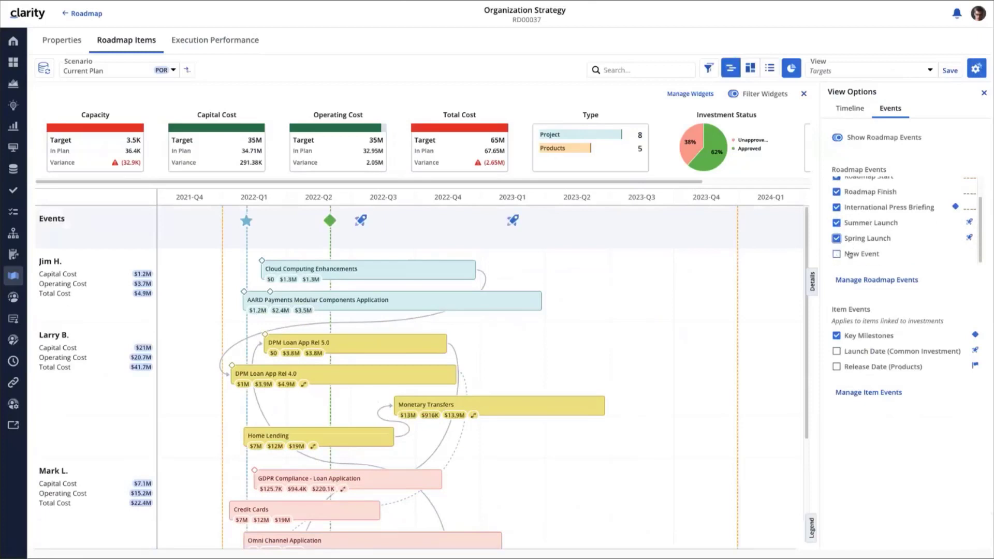
pyautogui.click(984, 94)
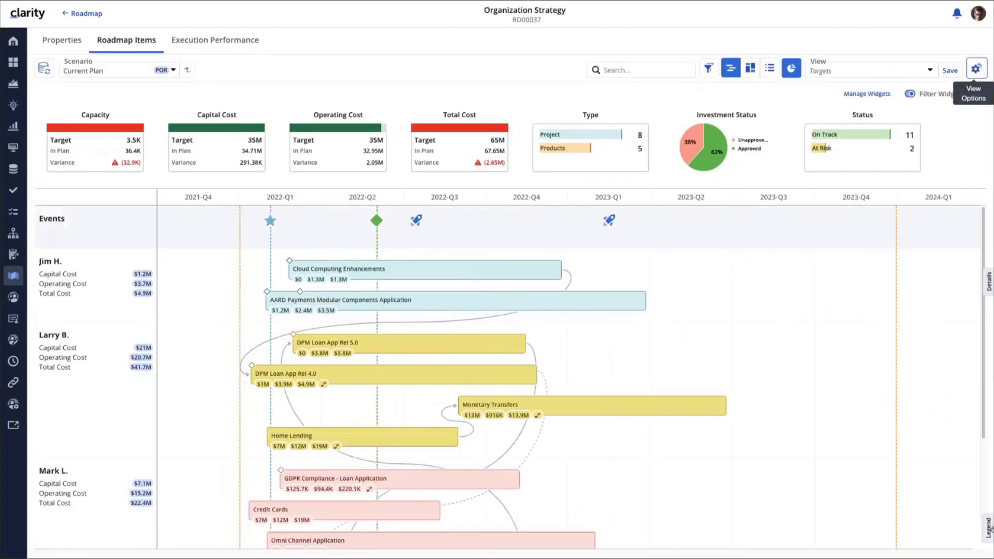
# Export the timeline with its legend displayed to PDF and open the exported file
pyautogui.click(988, 527)
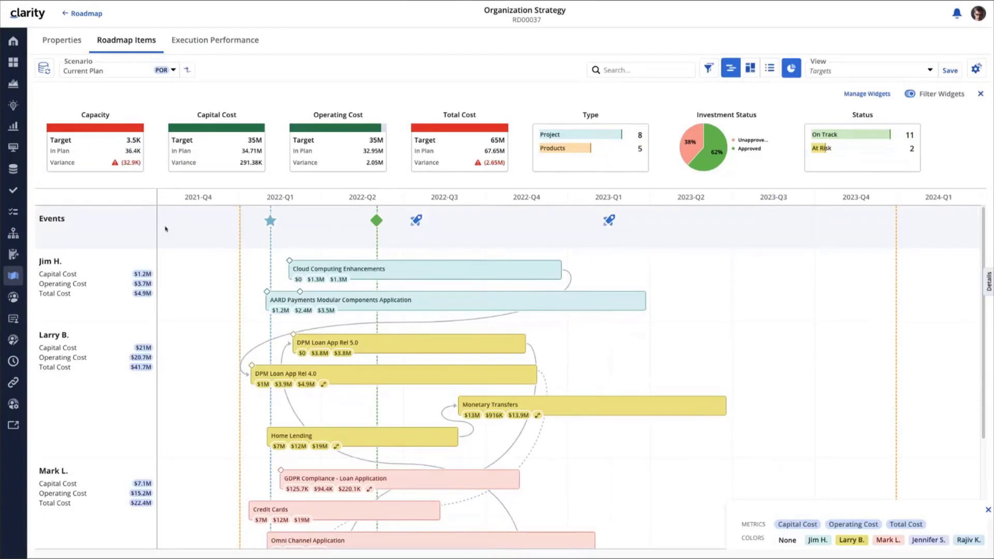
pyautogui.click(44, 68)
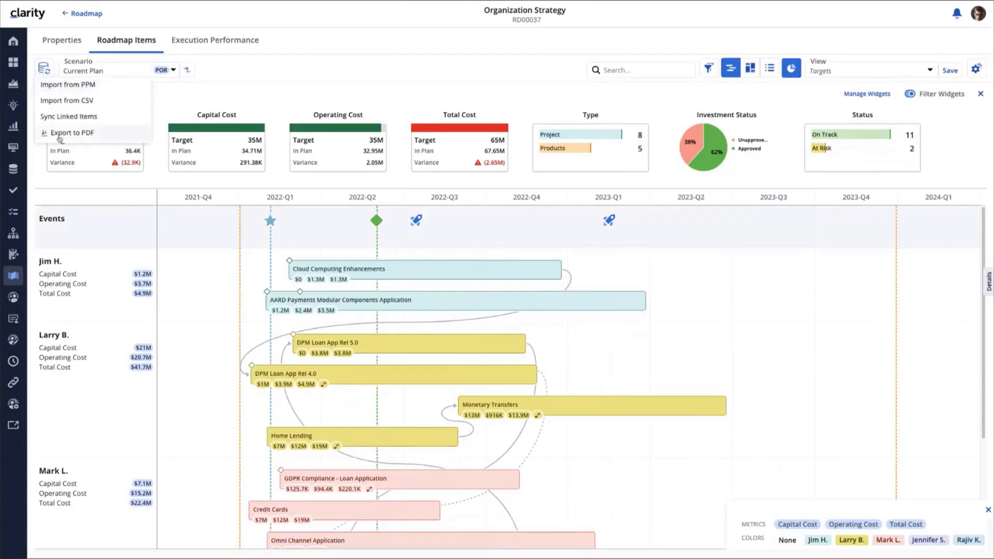
pyautogui.click(59, 137)
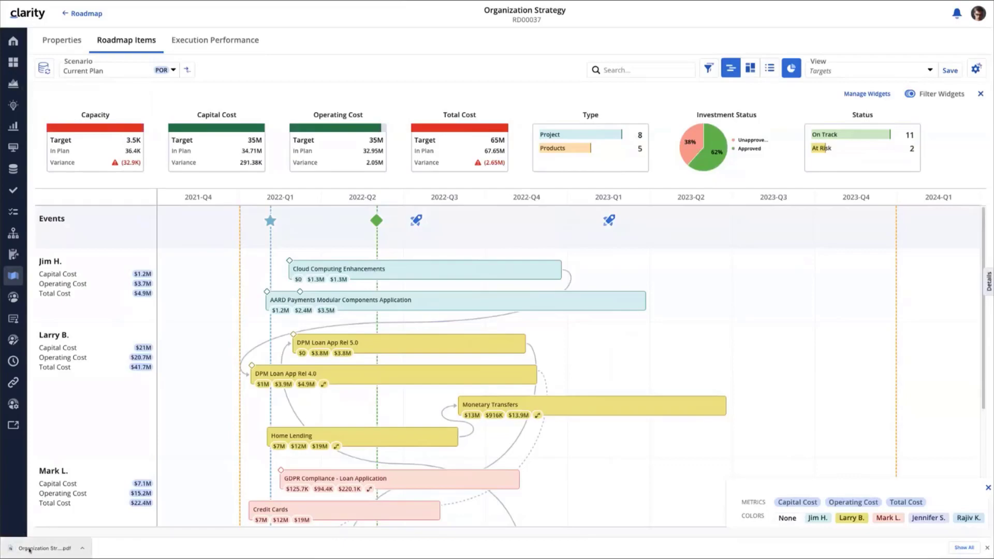
pyautogui.click(49, 549)
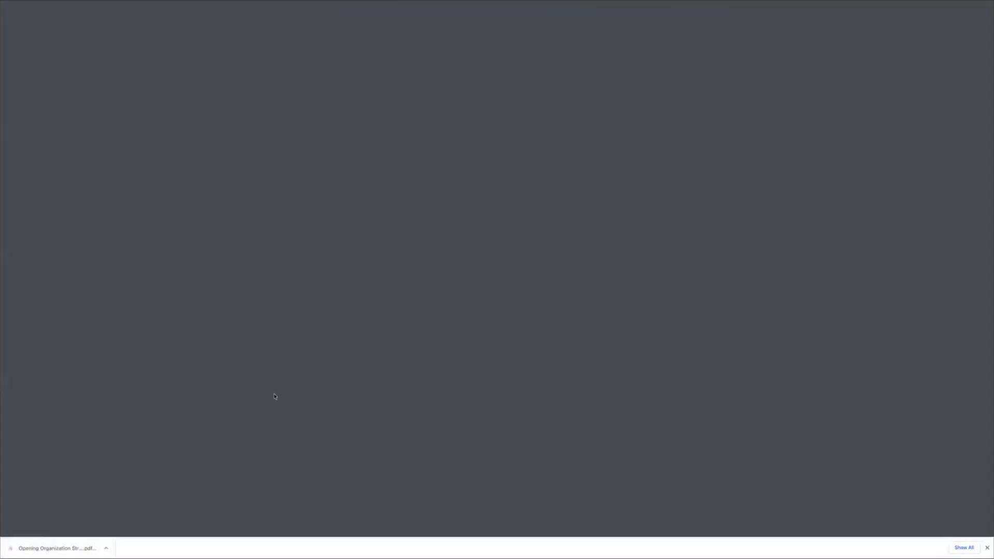